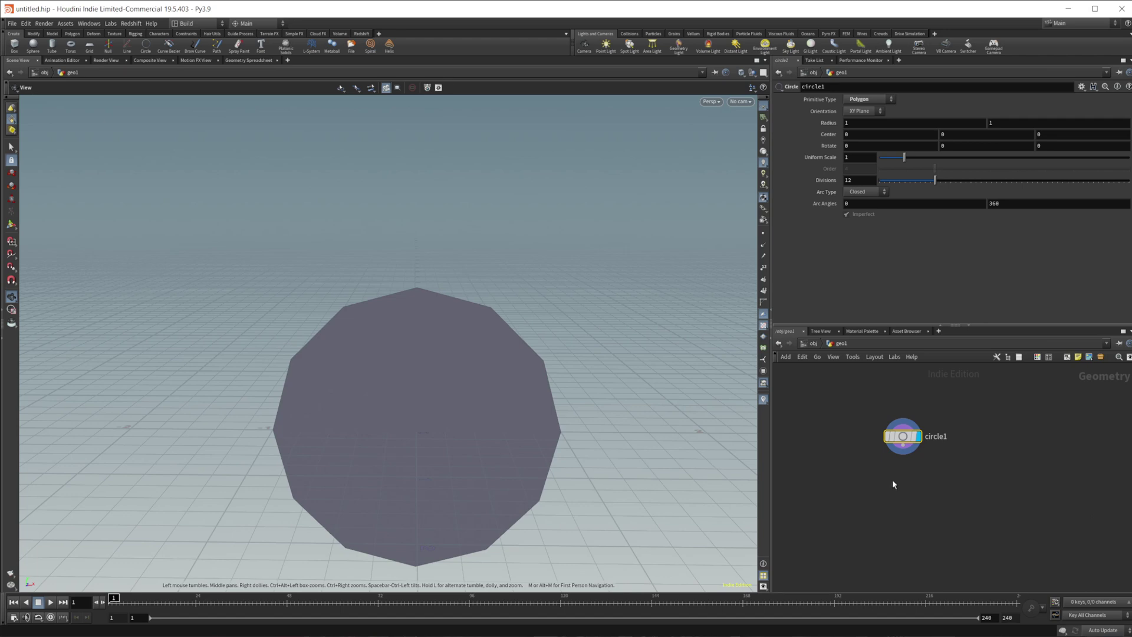
Step: Lay the circle flat on the ZX Plane and raise its centre to 1 in Y
click(864, 112)
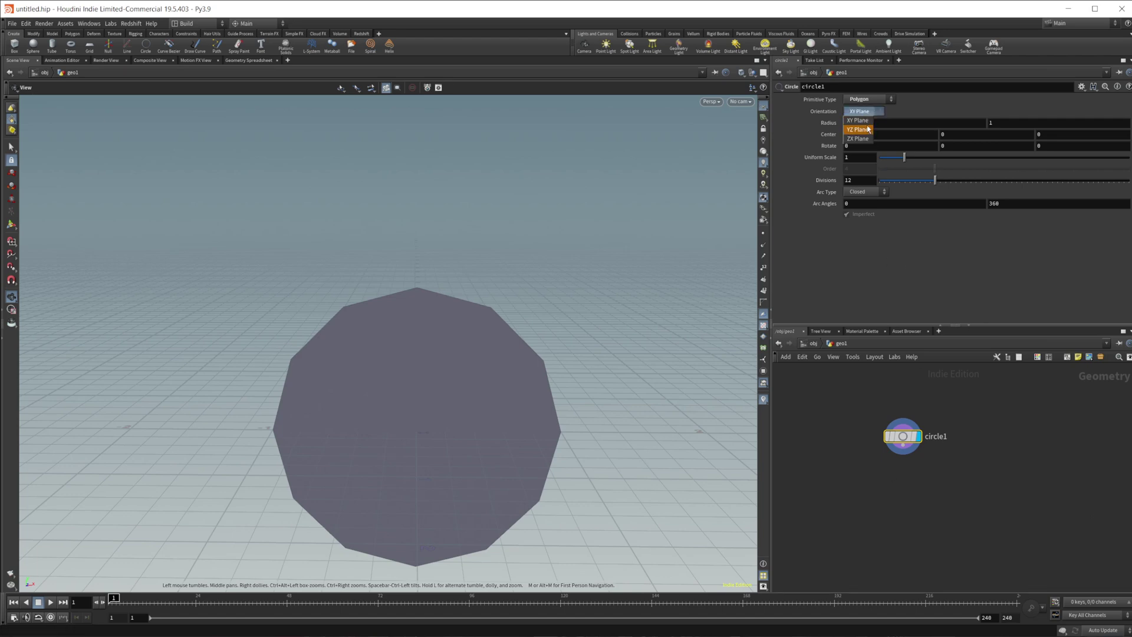
click(868, 135)
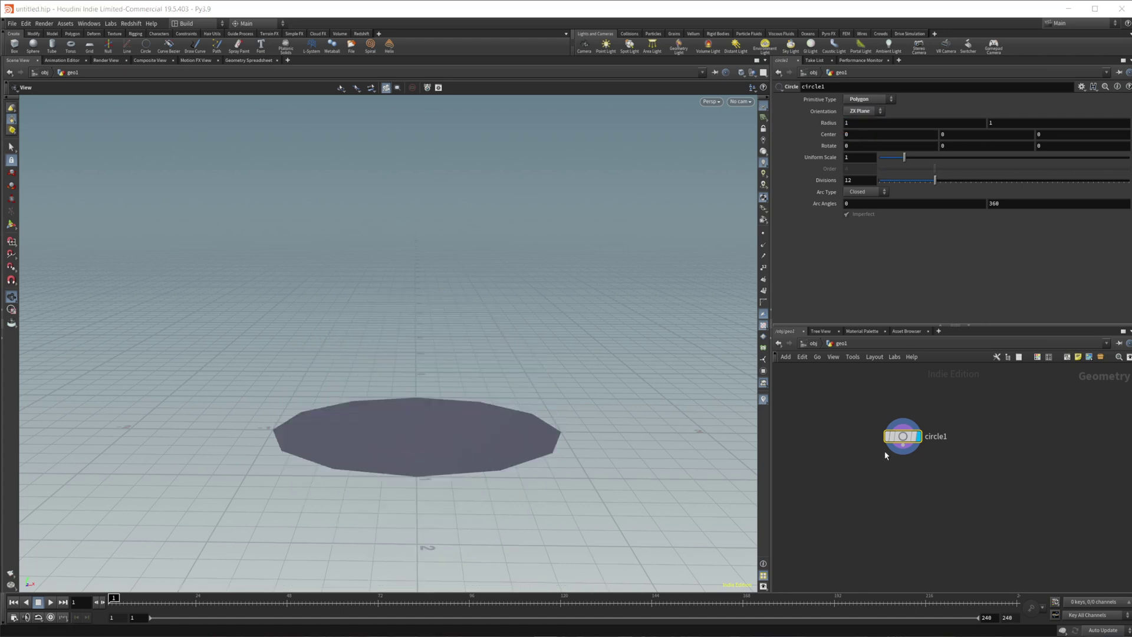
middle_drag(968, 134, 1002, 134)
drag(505, 419, 434, 399)
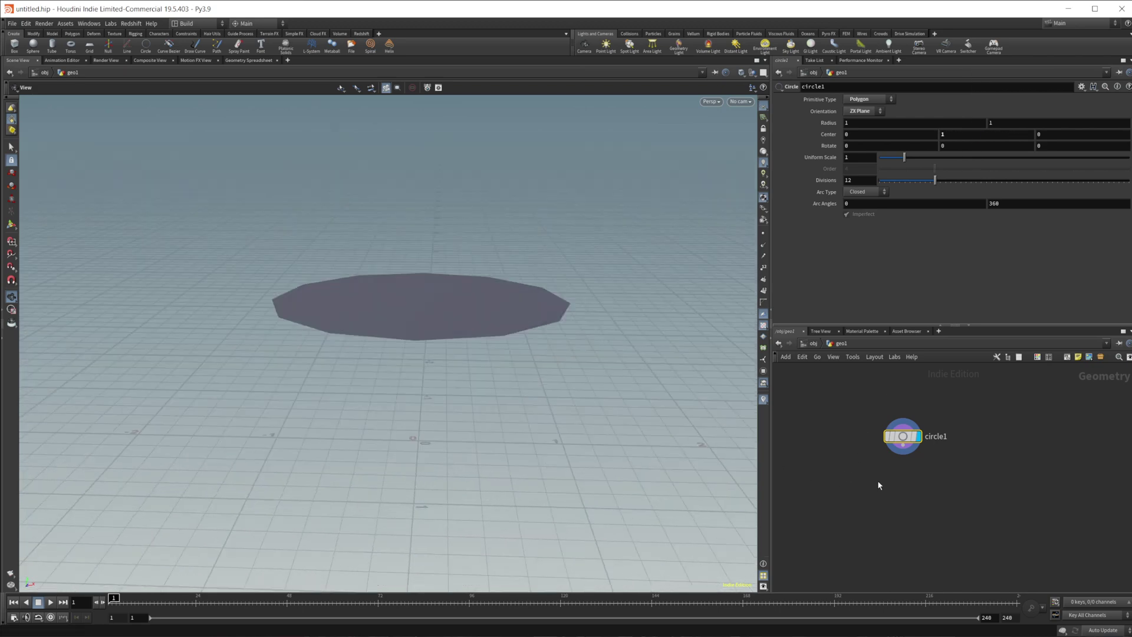
Step: Add a POP Network fed by the circle node
key(Tab)
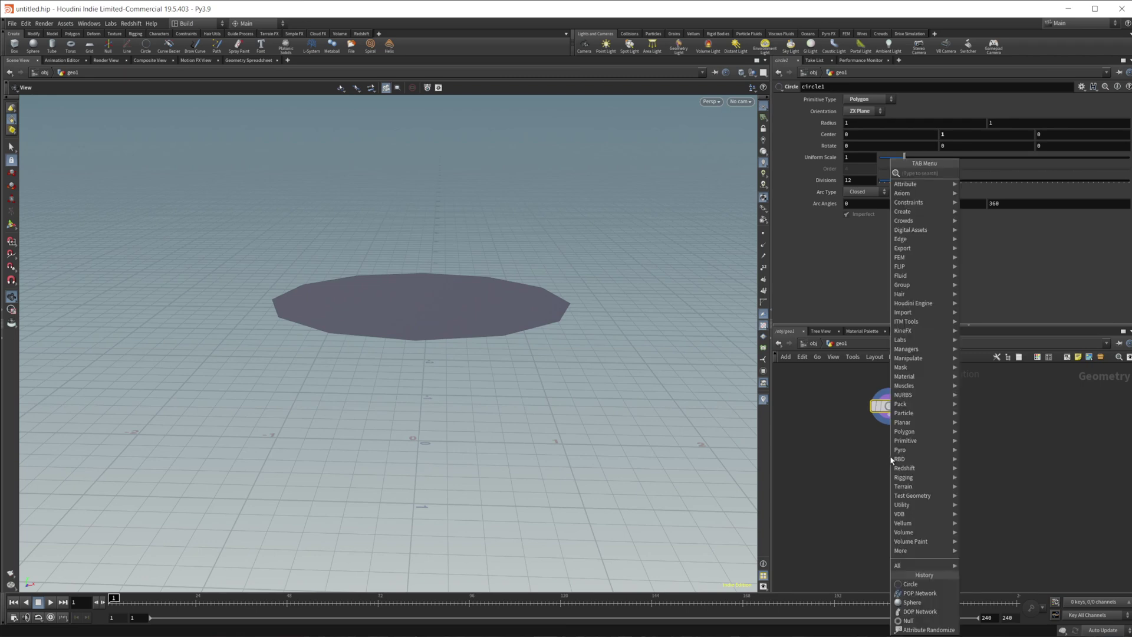
text(pop)
key(Return)
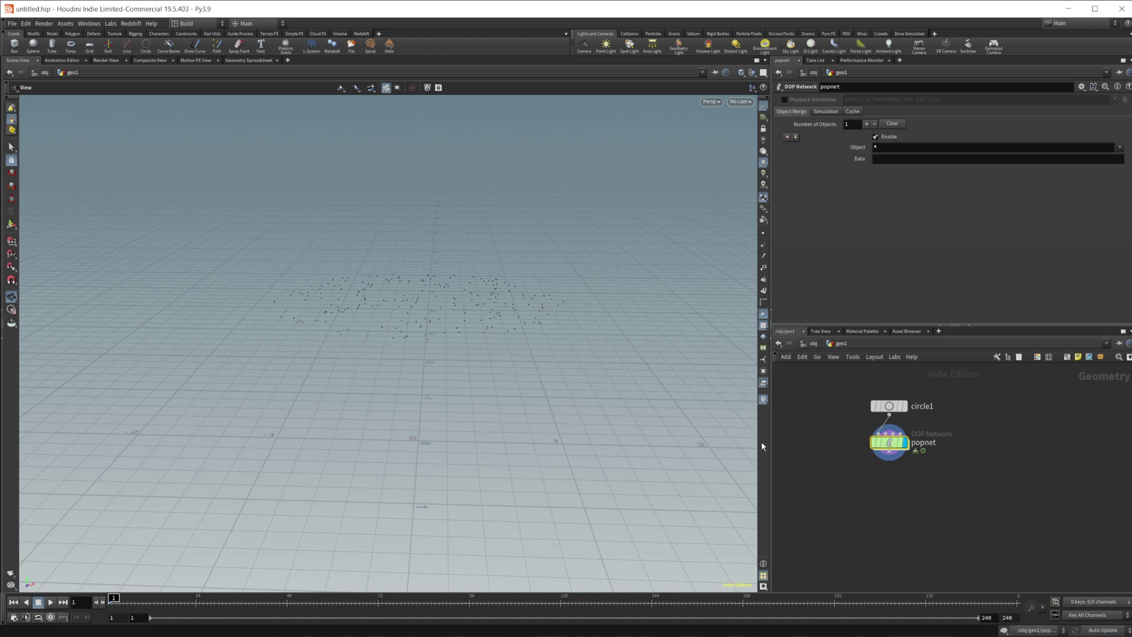
Step: Inside the POP network, set the constant birth rate of the source_first_input POP Source to 40
double_click(883, 444)
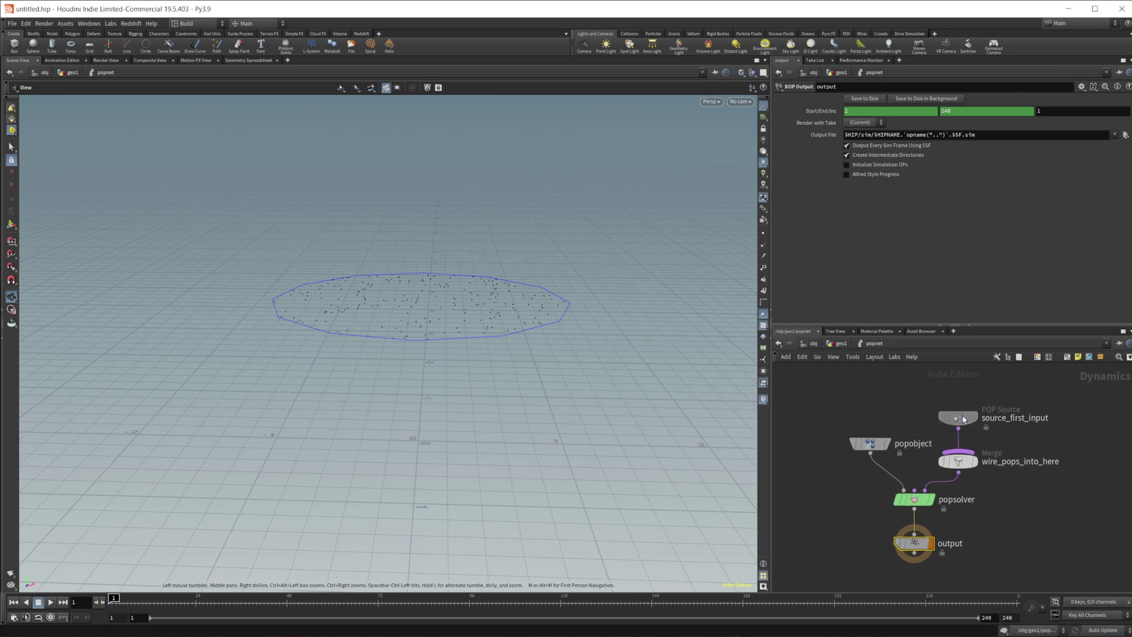
click(959, 419)
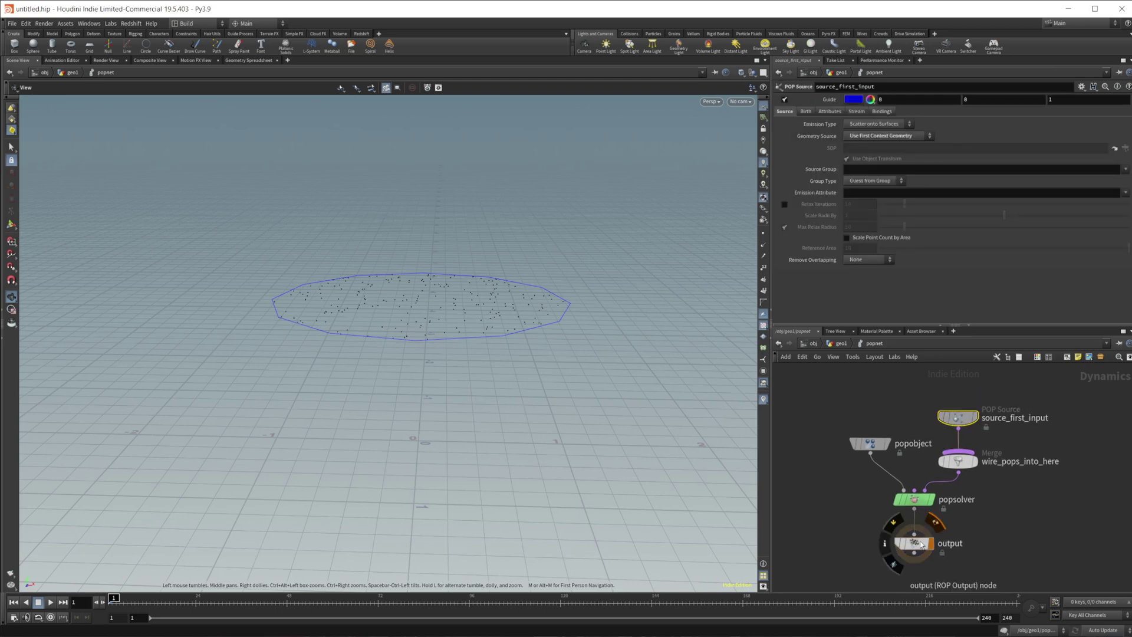
click(805, 112)
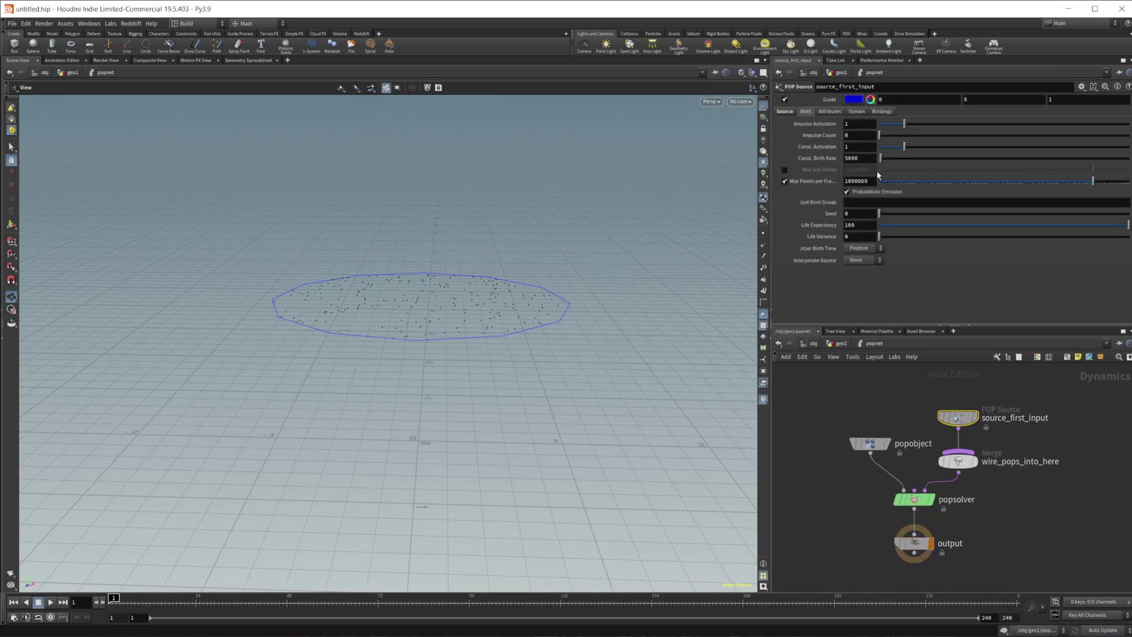
double_click(859, 158)
text(40)
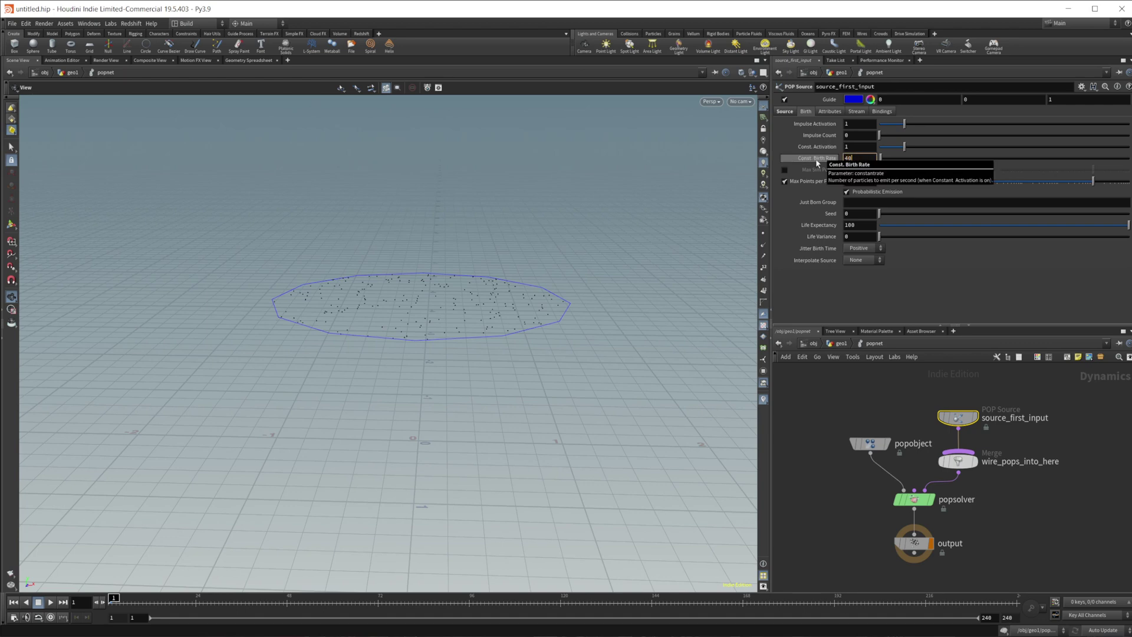
key(Return)
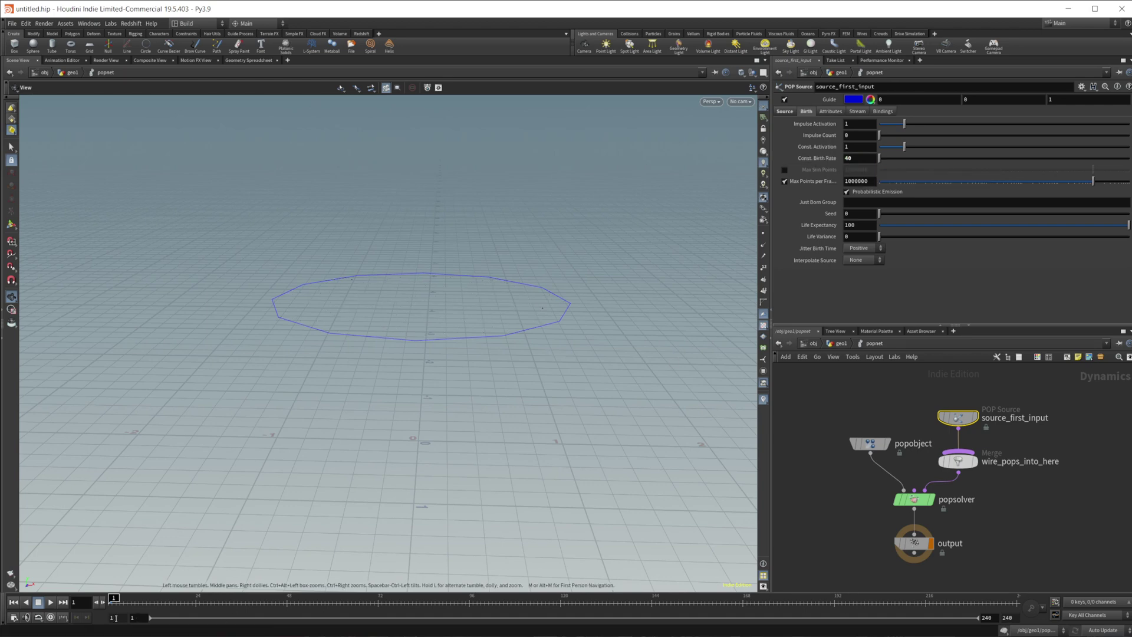
Step: Play and scrub the simulation to examine how particles are emitted over the circle, and return to frame 1
click(50, 602)
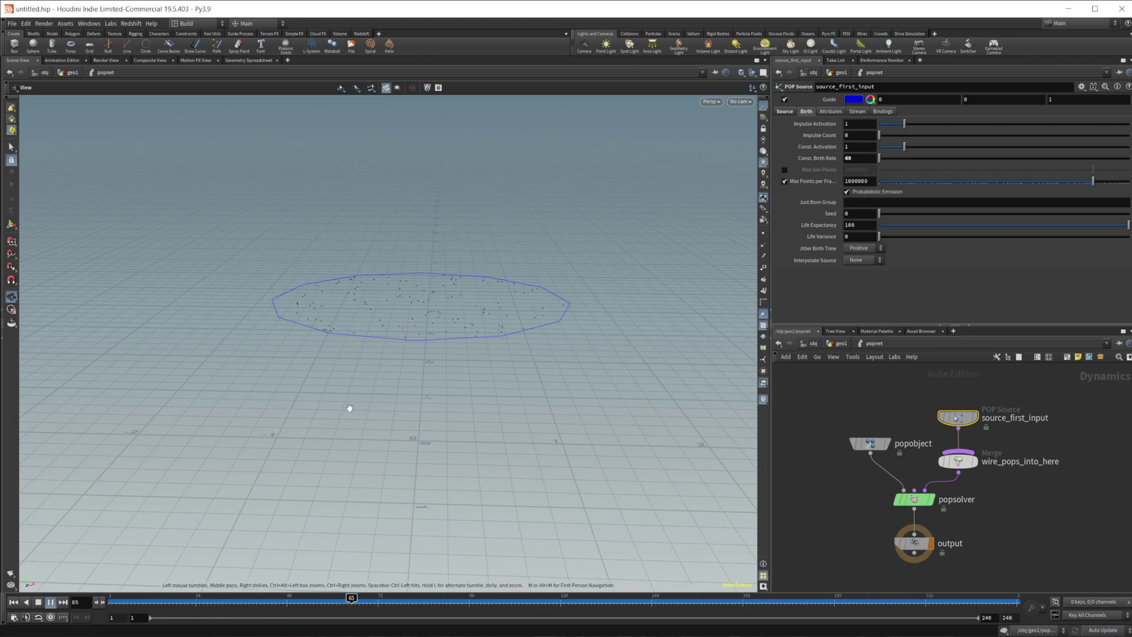
click(50, 602)
right_drag(340, 395, 416, 400)
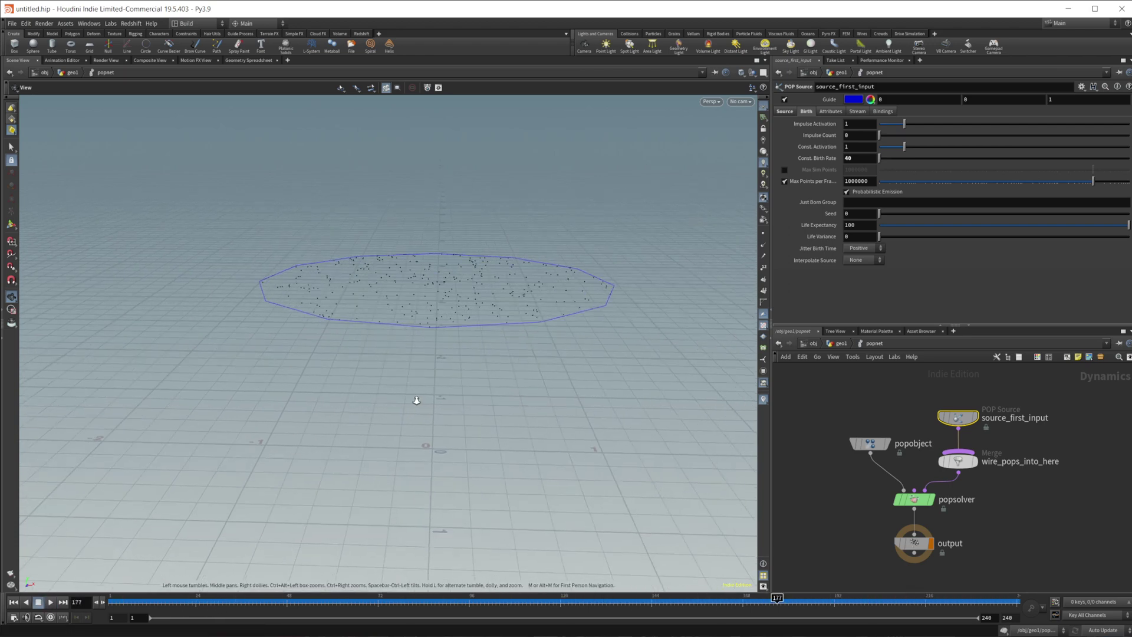
drag(416, 401, 396, 392)
click(147, 601)
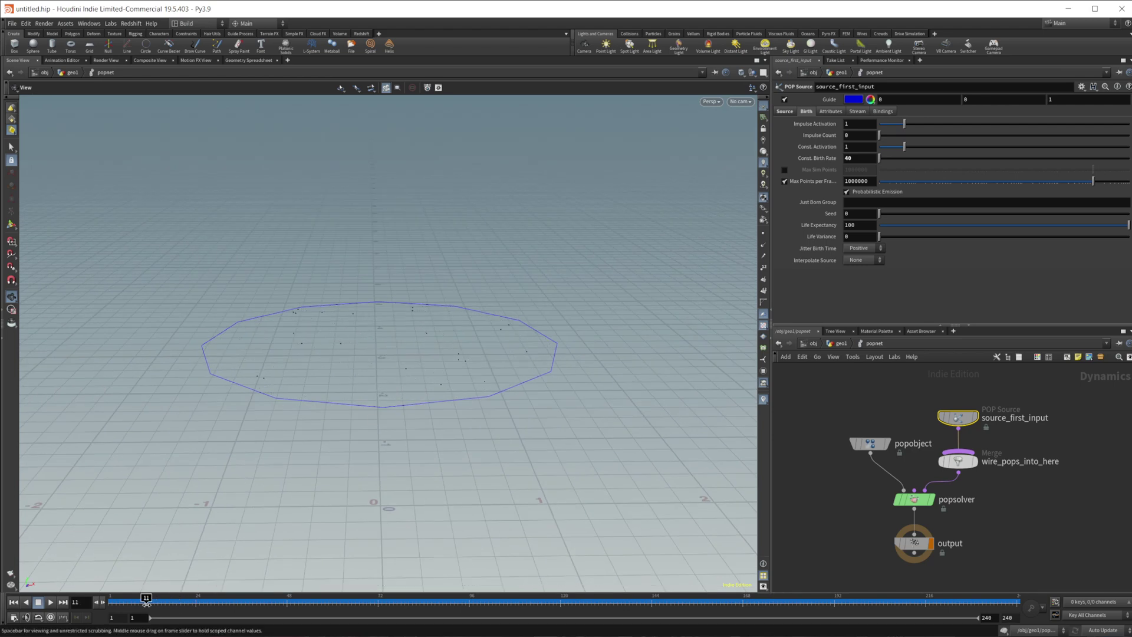
drag(147, 604, 587, 601)
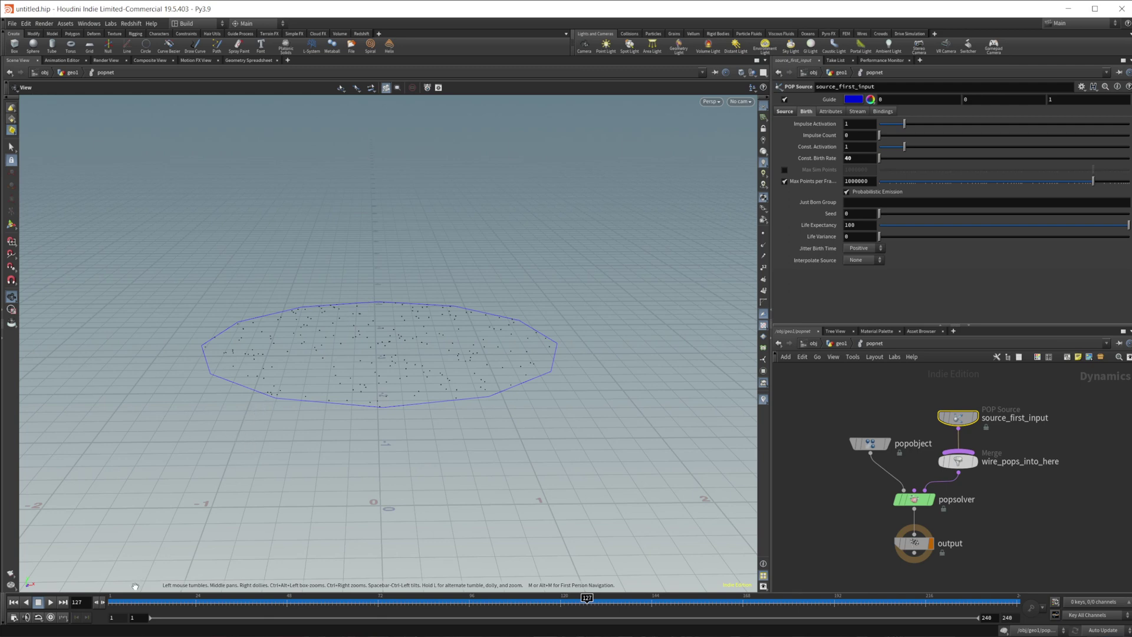
click(111, 600)
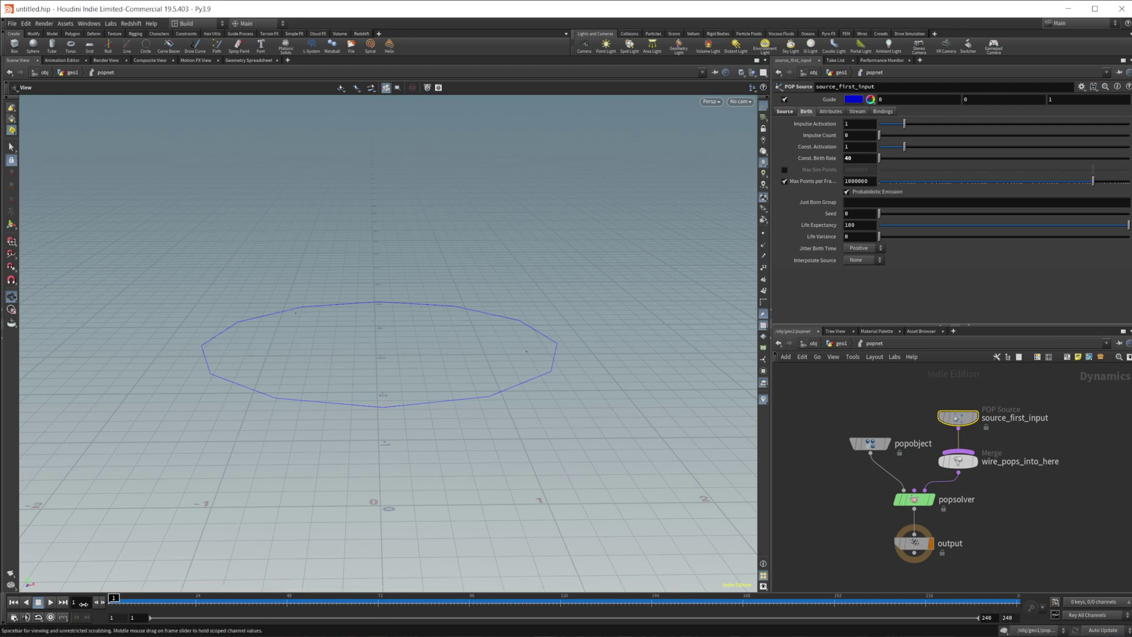
Step: Name the POP Source's Just Born Group JustBorn
double_click(860, 225)
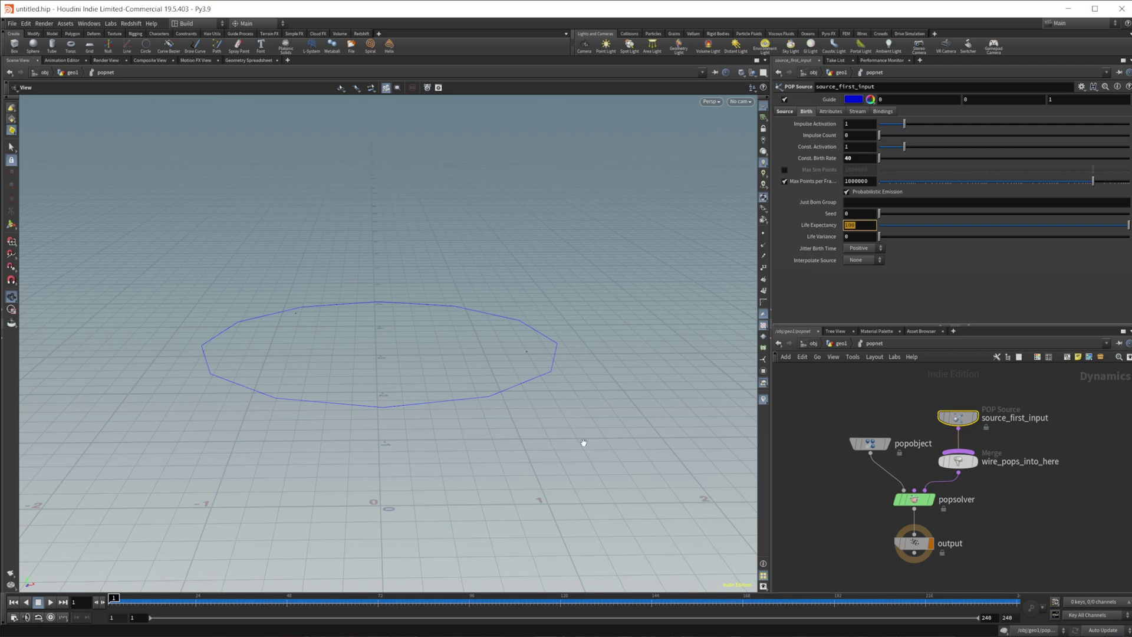
click(861, 202)
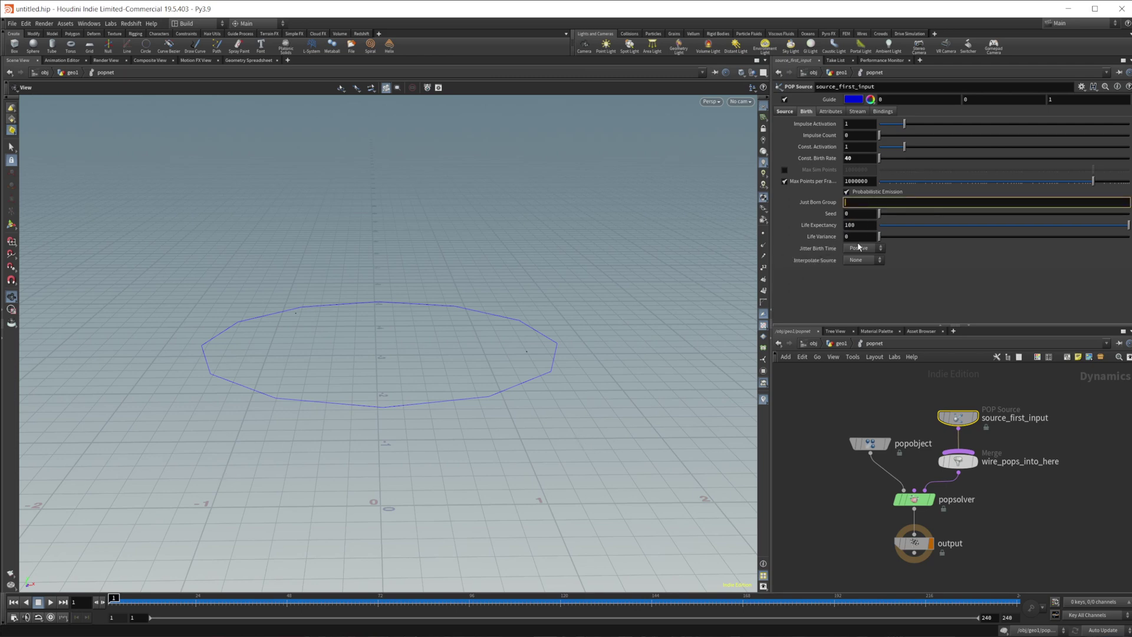
text(JustBorn)
key(Return)
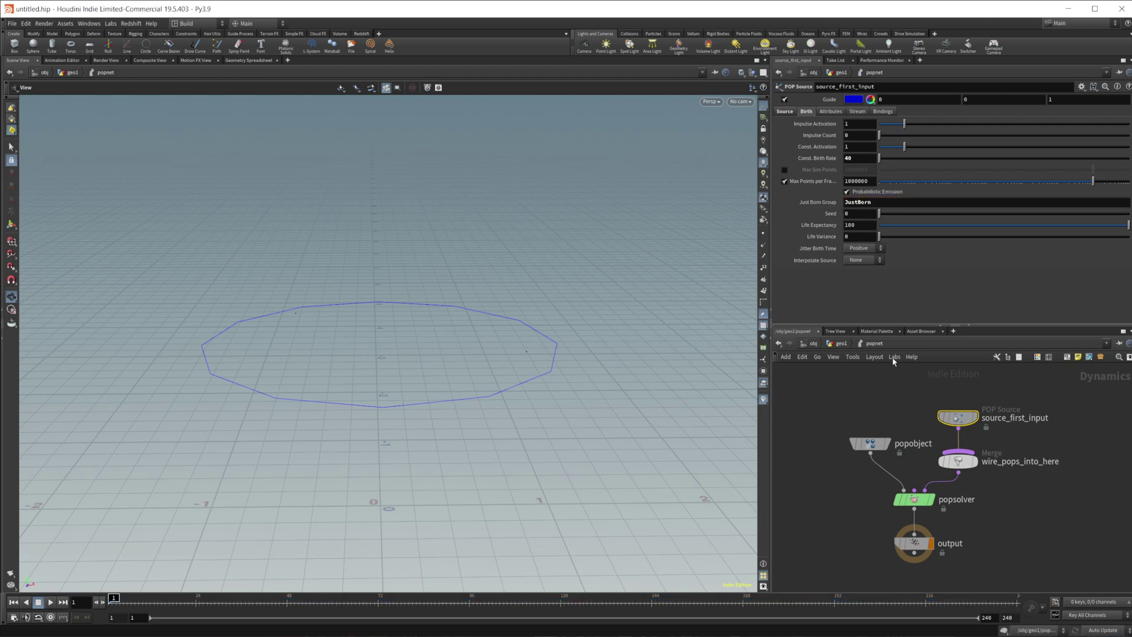
Step: Back at the geometry level, add a Blast node after popnet that keeps only the JustBorn group by deleting non-selected points
click(847, 347)
key(Tab)
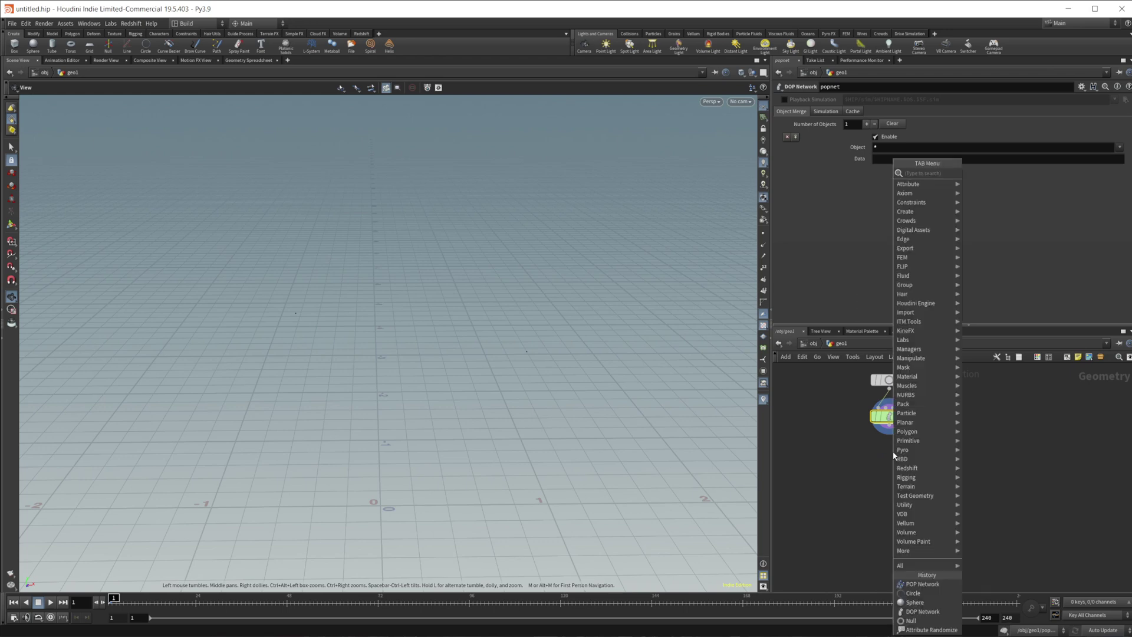
text(blast)
key(Return)
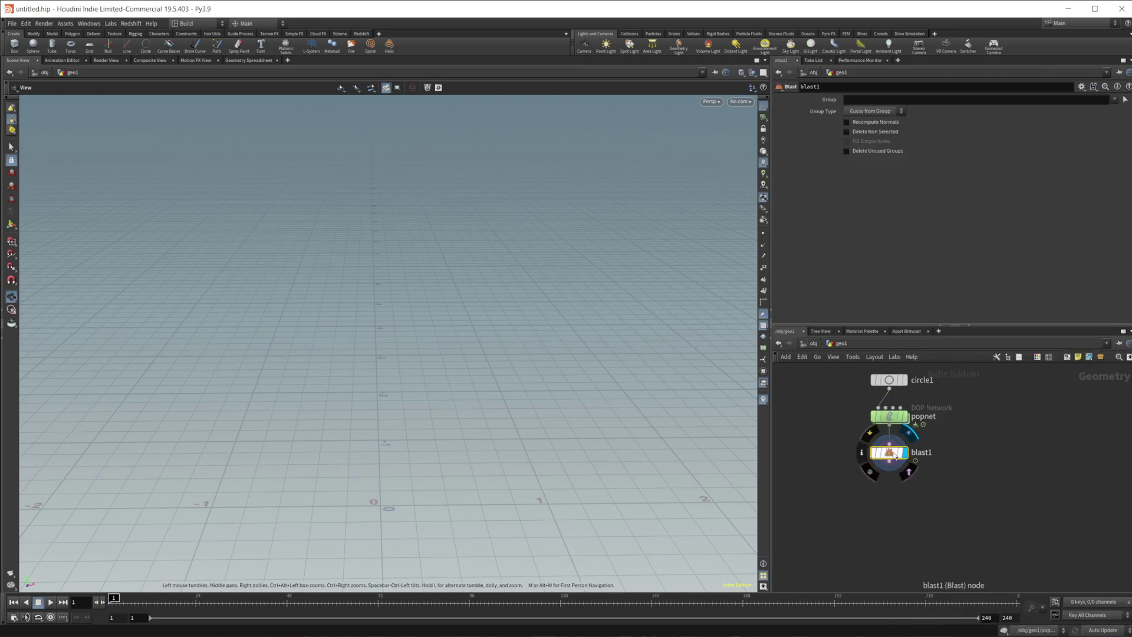
click(1114, 100)
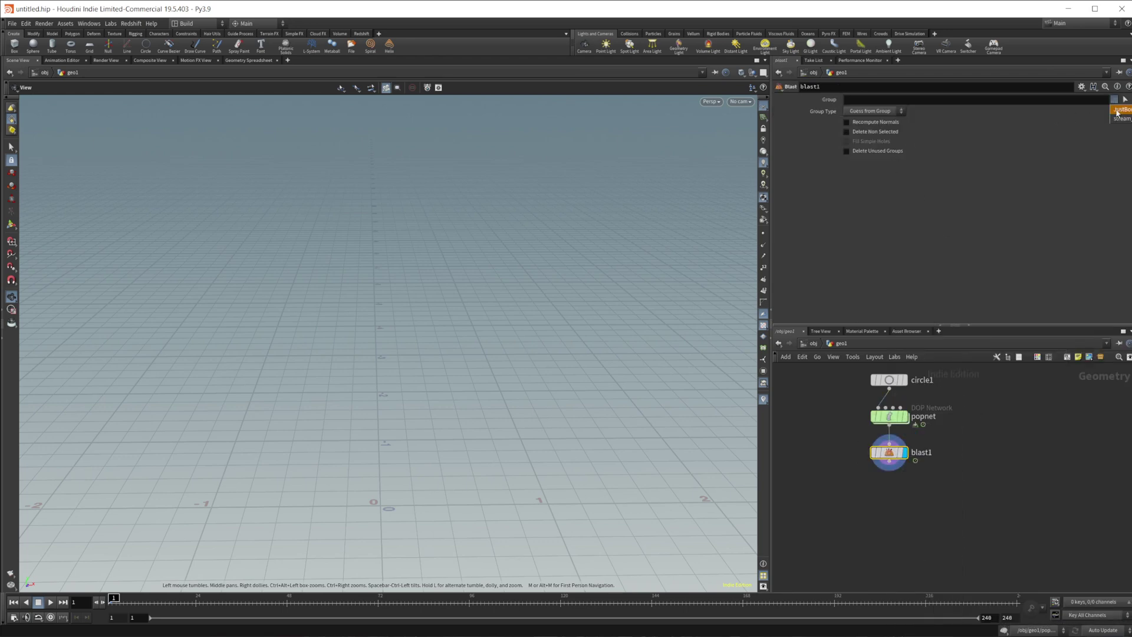
click(1002, 191)
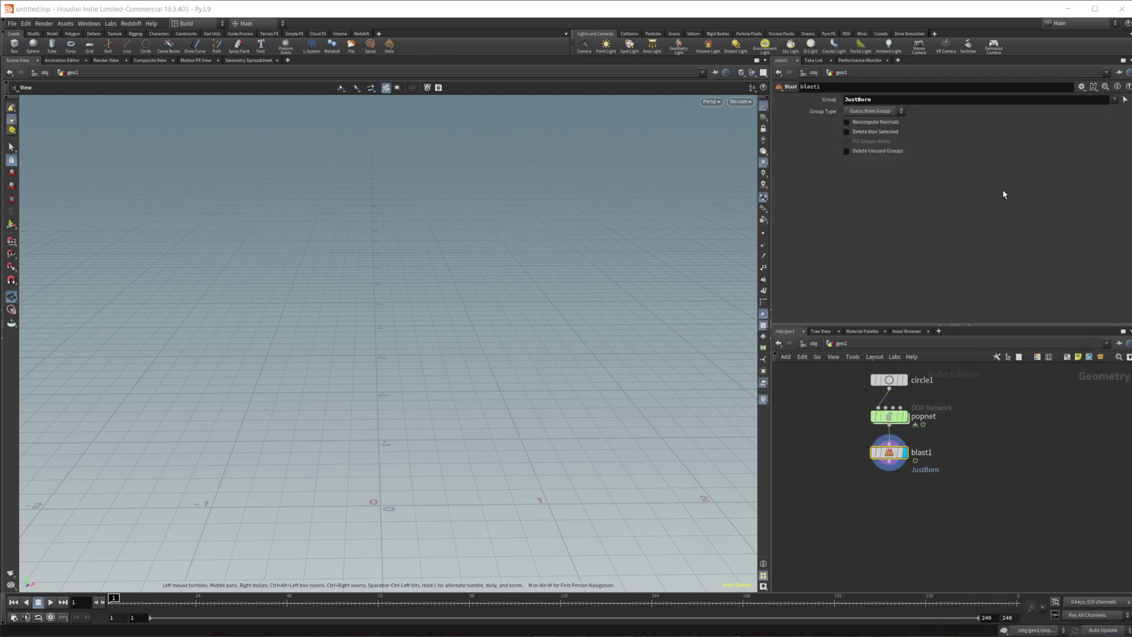
click(872, 132)
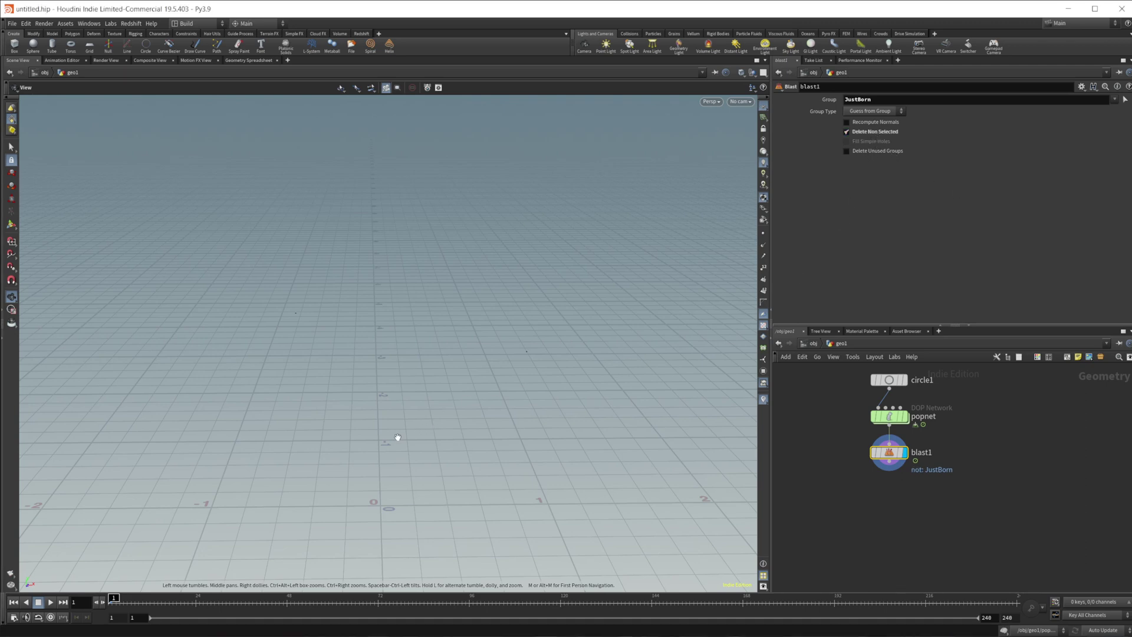
Step: Scrub through the first frames to examine the particles kept by the Blast node, and return to frame 1
drag(112, 600, 139, 598)
drag(139, 597, 123, 598)
drag(129, 596, 89, 599)
Step: Add an Attribute Randomize node after the Blast node, targeting the pscale attribute with 1 dimension
middle_drag(881, 497, 868, 463)
key(Tab)
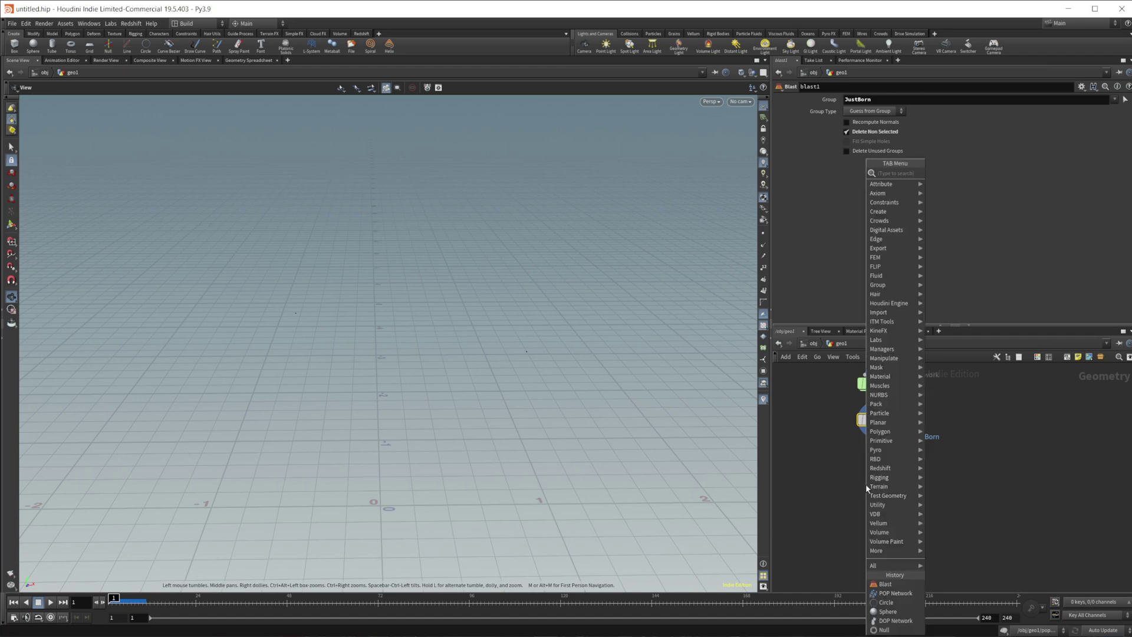
text(attribrand)
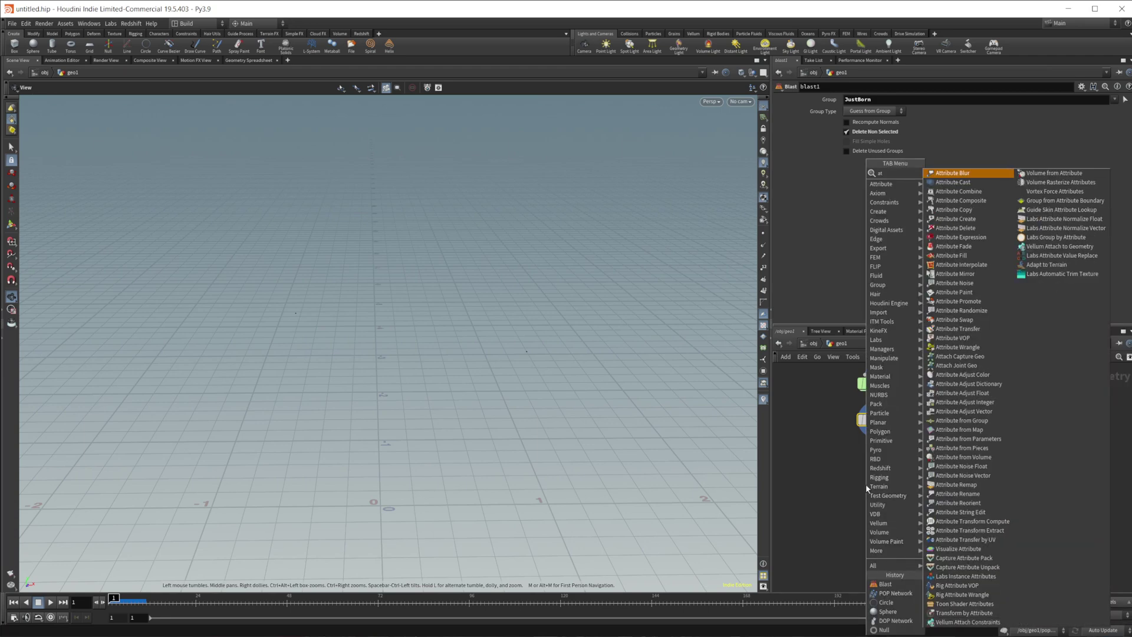
key(Return)
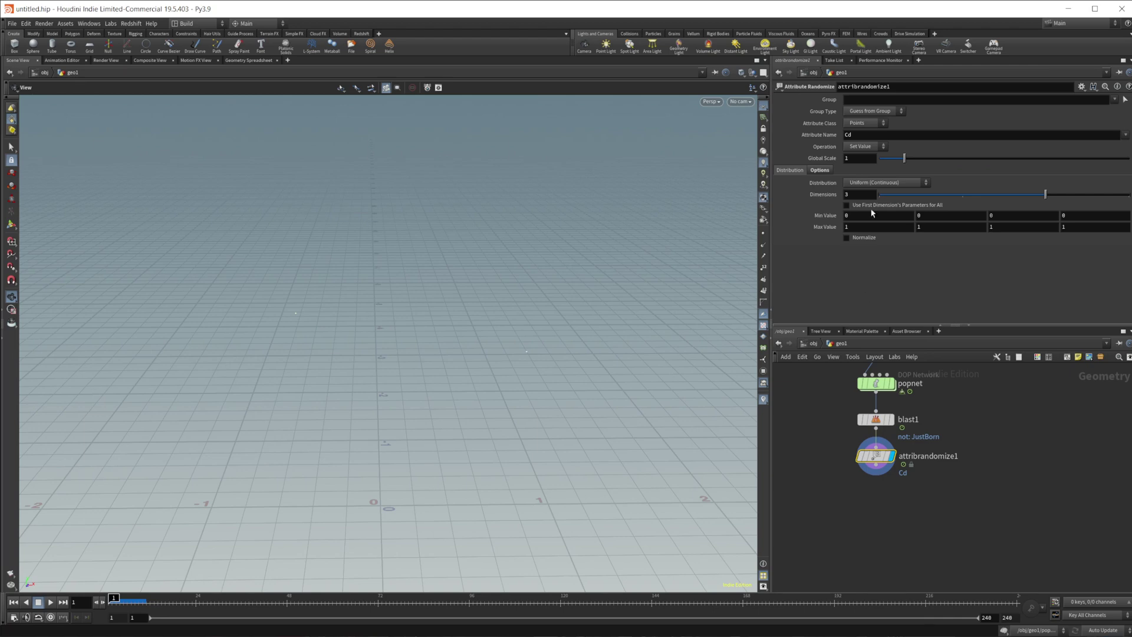
click(849, 135)
text(pscale)
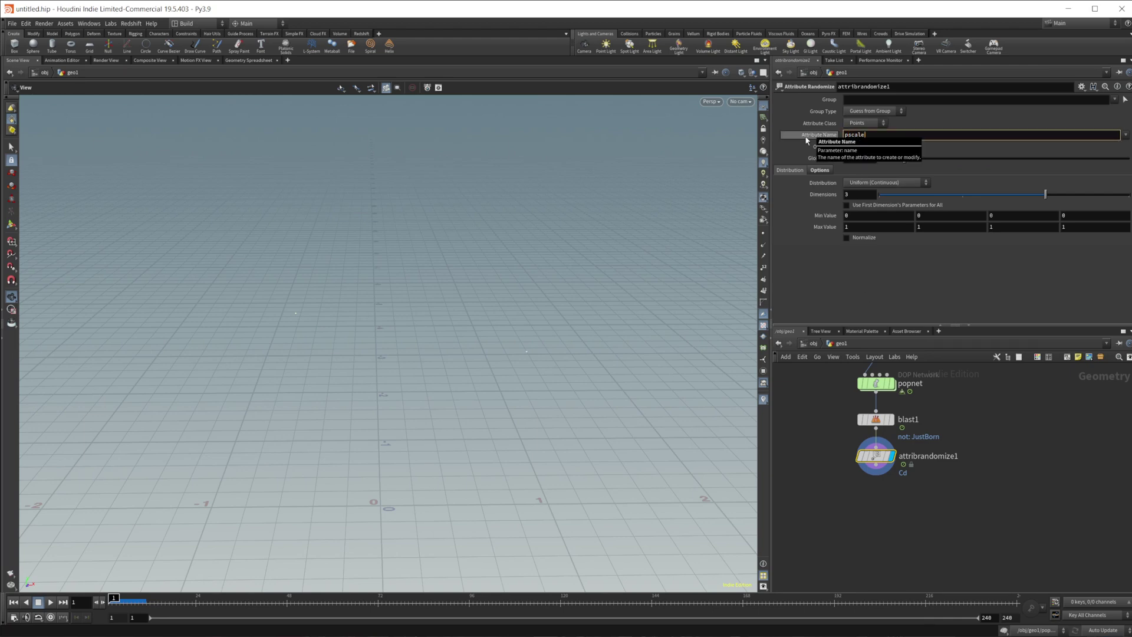
key(Return)
drag(887, 195, 867, 195)
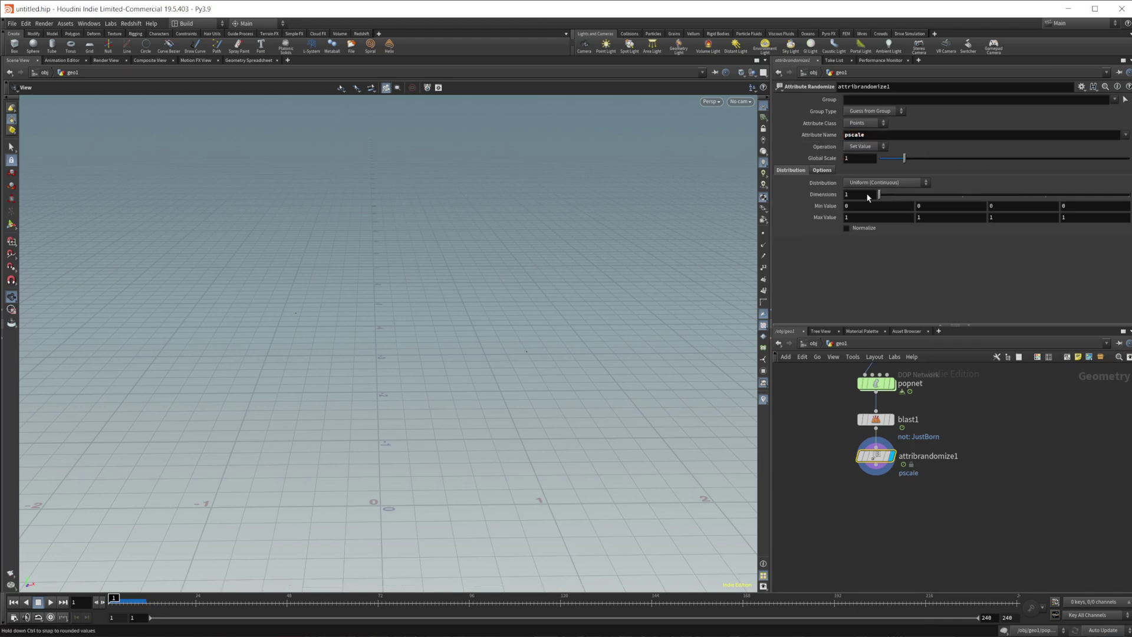
Step: Set the pscale randomization range to a minimum of 0.2 and a maximum of 0.8
double_click(852, 207)
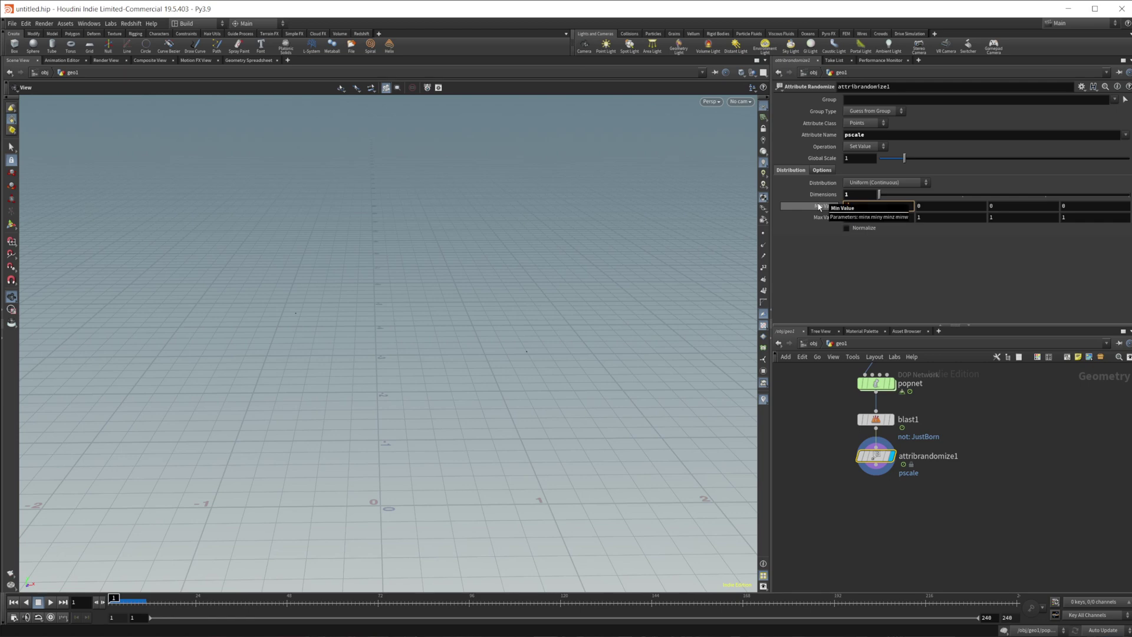
text(.2)
key(Tab)
text(.8)
key(Return)
drag(942, 207, 818, 223)
text(0)
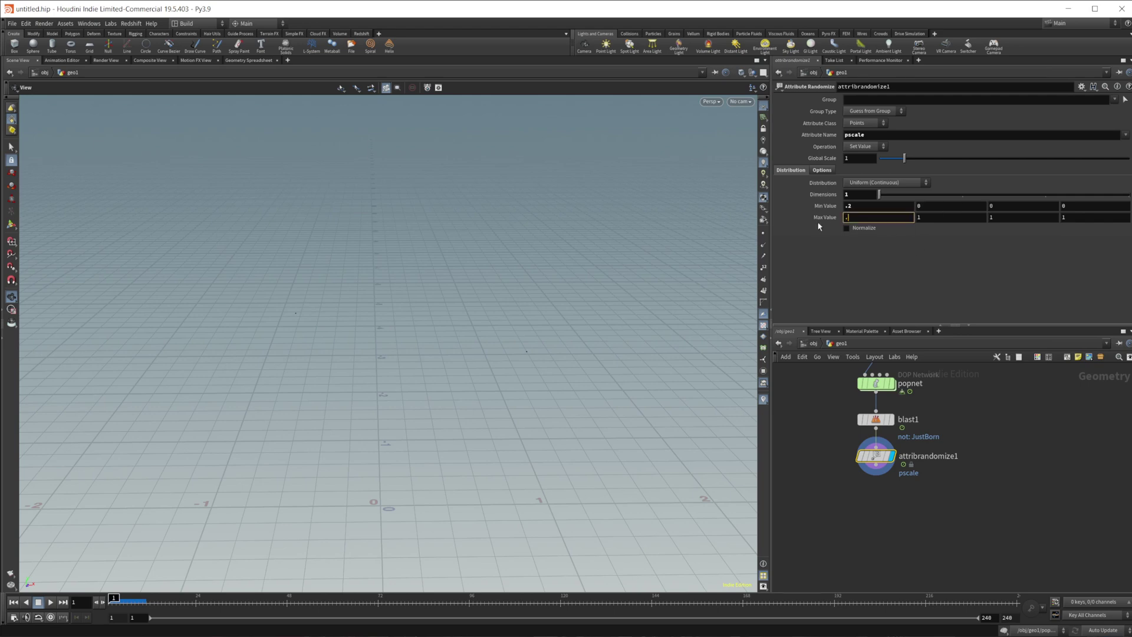
key(Return)
Step: Add a Copy to Points node below and feed the randomized points into its target points input
key(Tab)
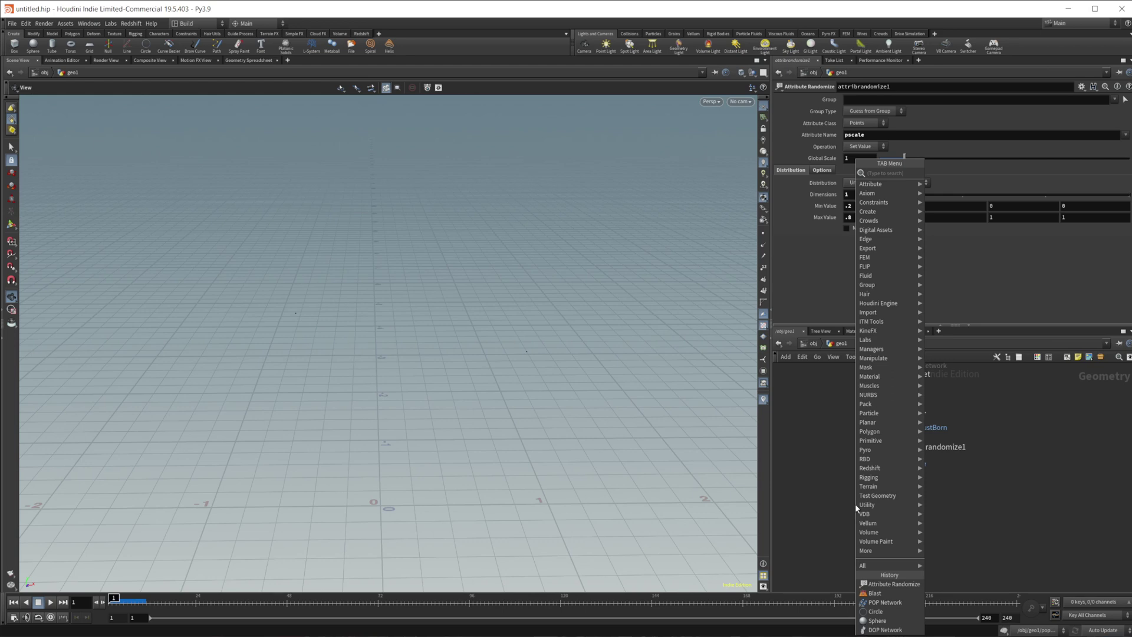
text(copy to)
key(Down)
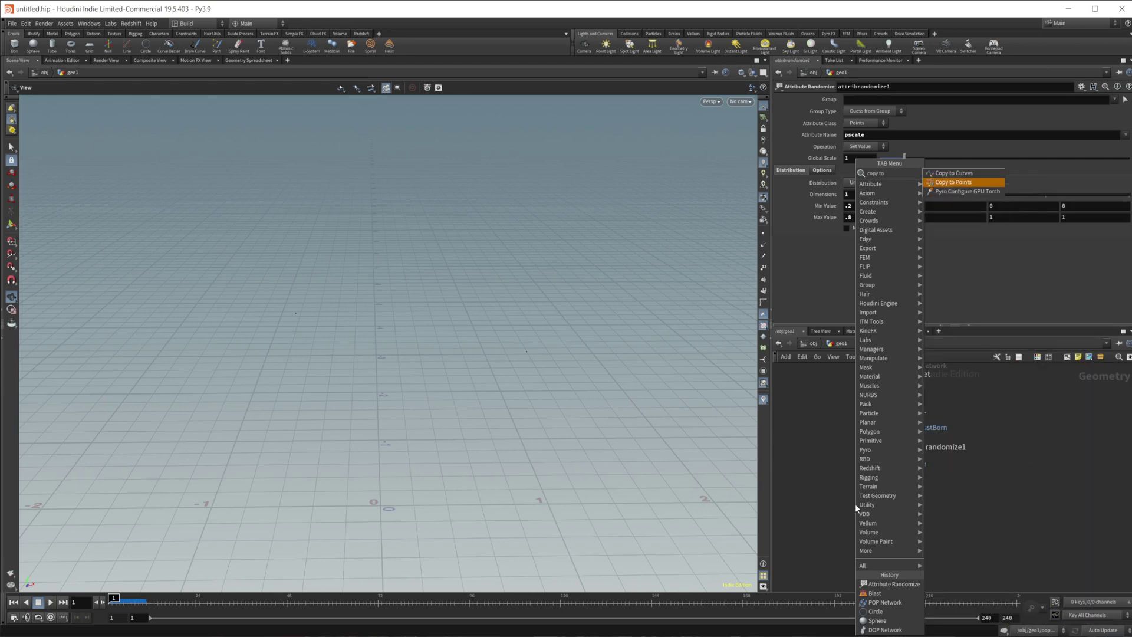
key(Return)
click(855, 503)
drag(884, 461, 847, 514)
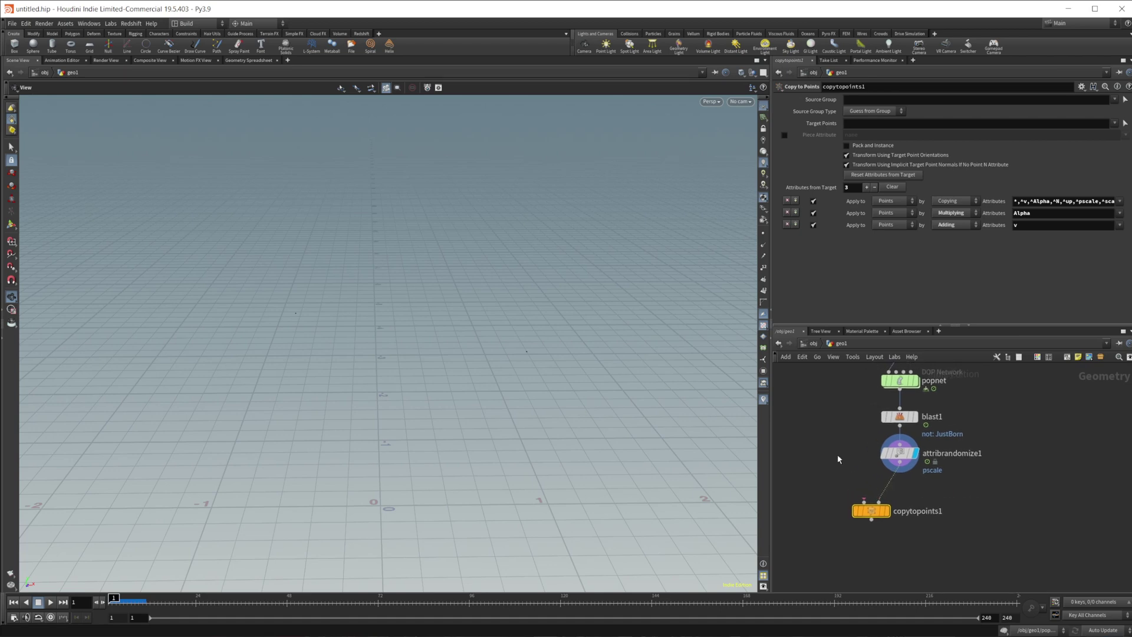
Step: Place a Rubber Toy test geometry node beside the Attribute Randomize node
key(Tab)
text(rub)
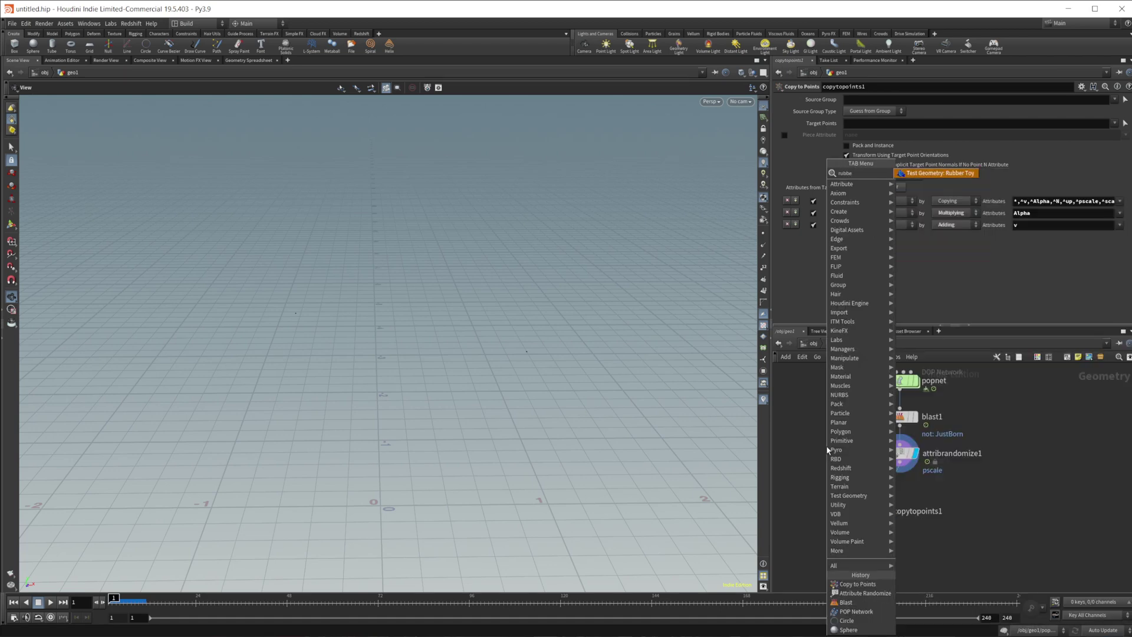
key(Return)
click(826, 444)
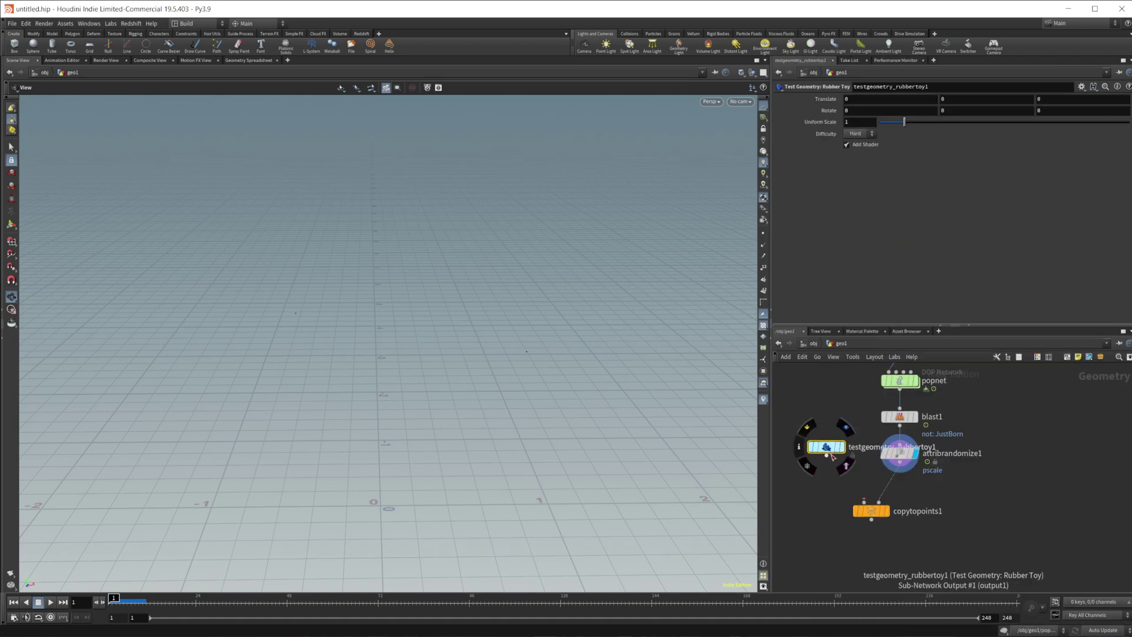
Step: Feed the Rubber Toy into the Copy to Points node's source input, display the result and scrub through the first frames
drag(826, 455, 864, 500)
click(875, 508)
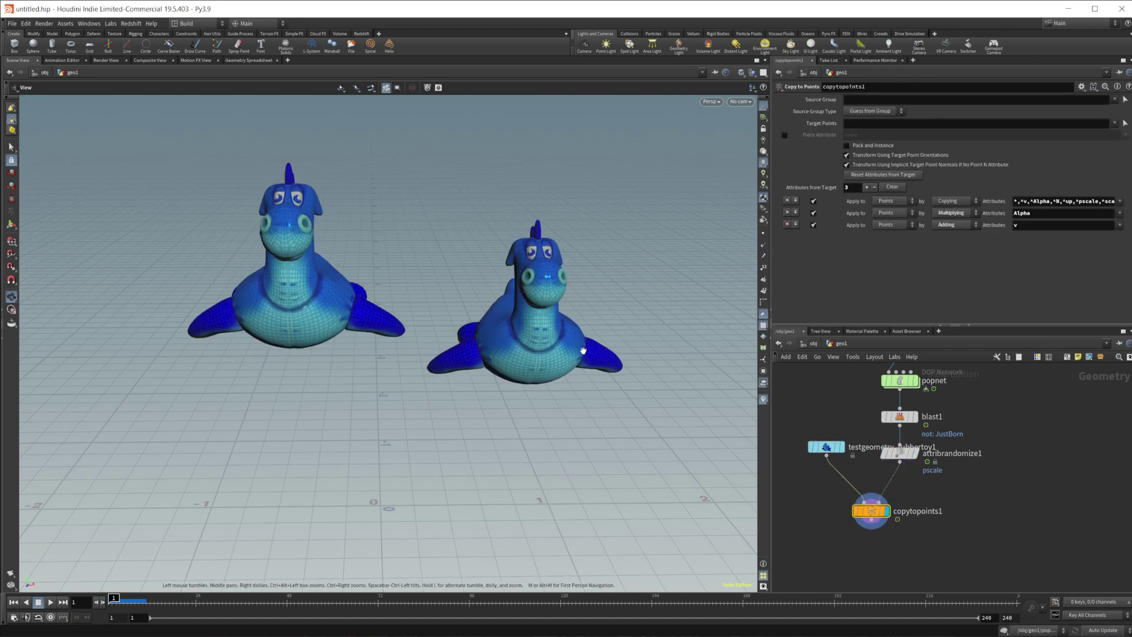
drag(533, 359, 417, 387)
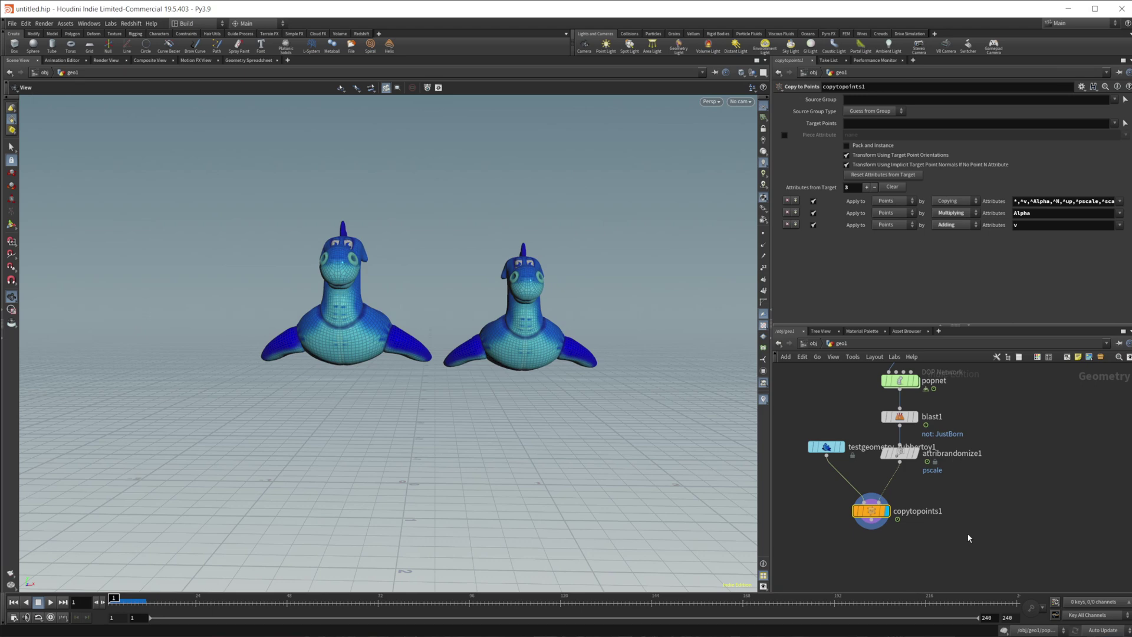
click(116, 599)
drag(116, 599, 139, 602)
Step: Reduce the Rubber Toy's uniform scale to 0.31 and scrub the timeline to check the copies, ending at frame 1
click(826, 447)
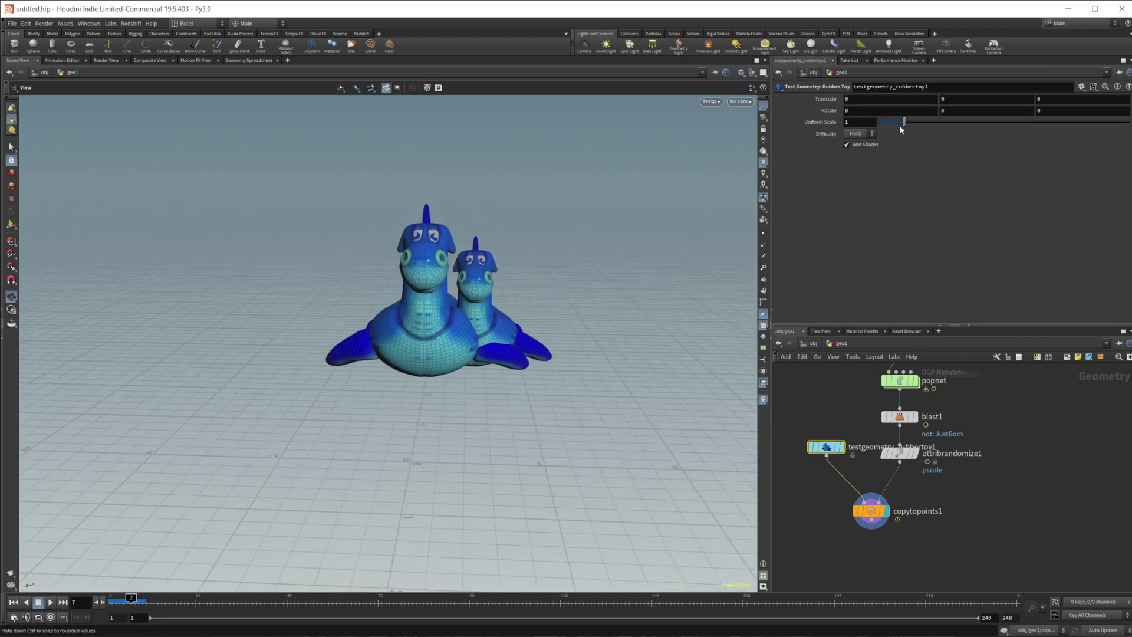
drag(902, 123, 886, 129)
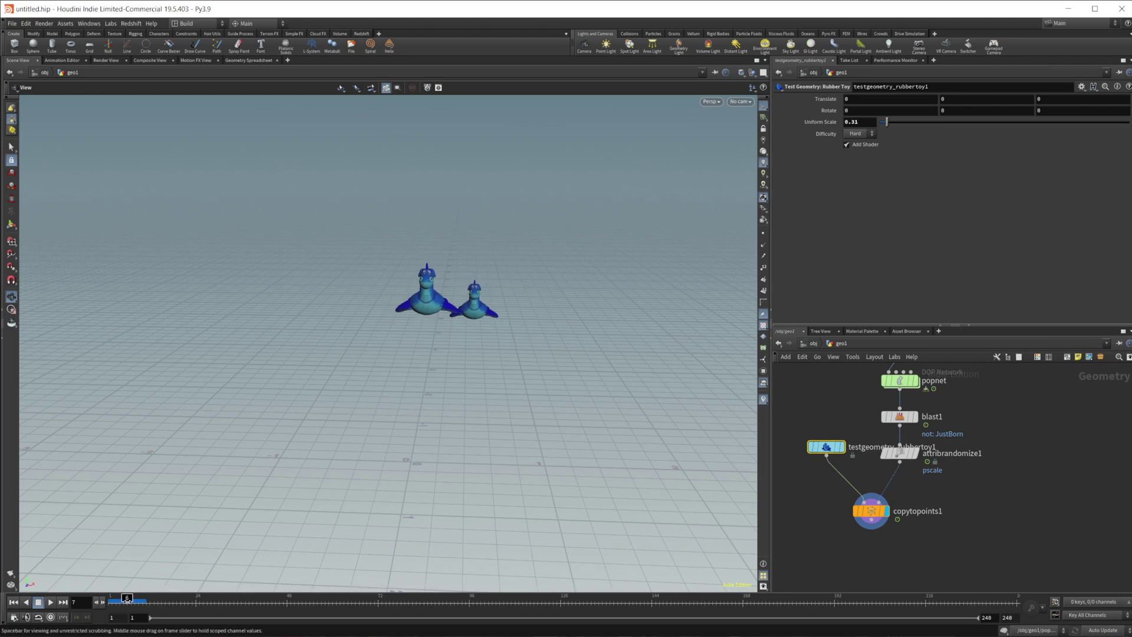
drag(127, 598, 90, 604)
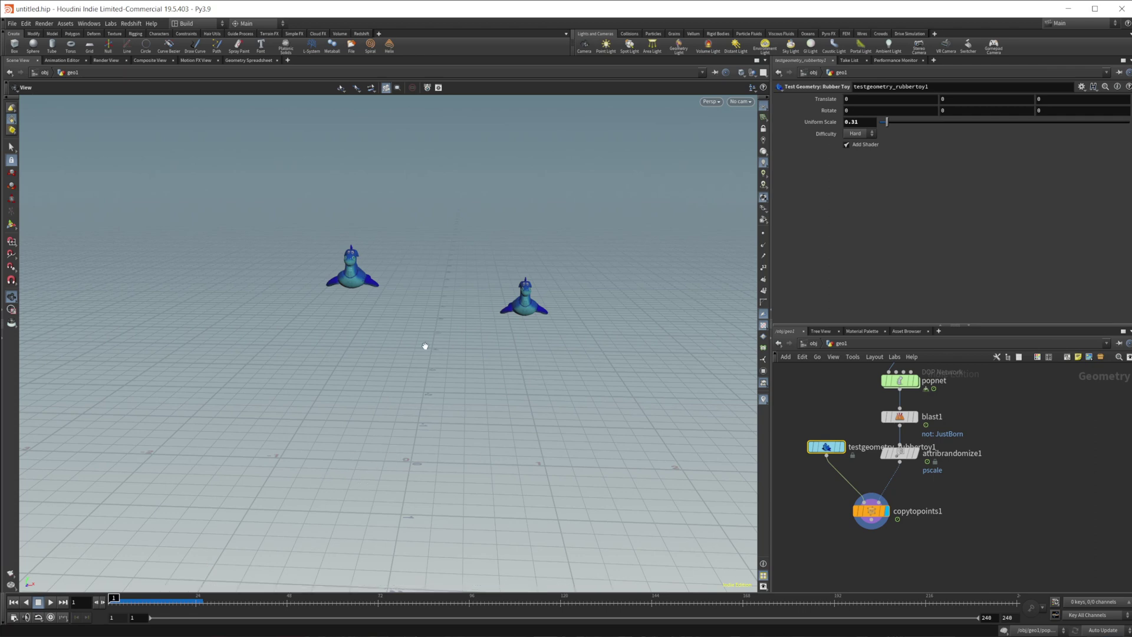
click(118, 597)
drag(121, 598, 78, 597)
drag(337, 489, 335, 383)
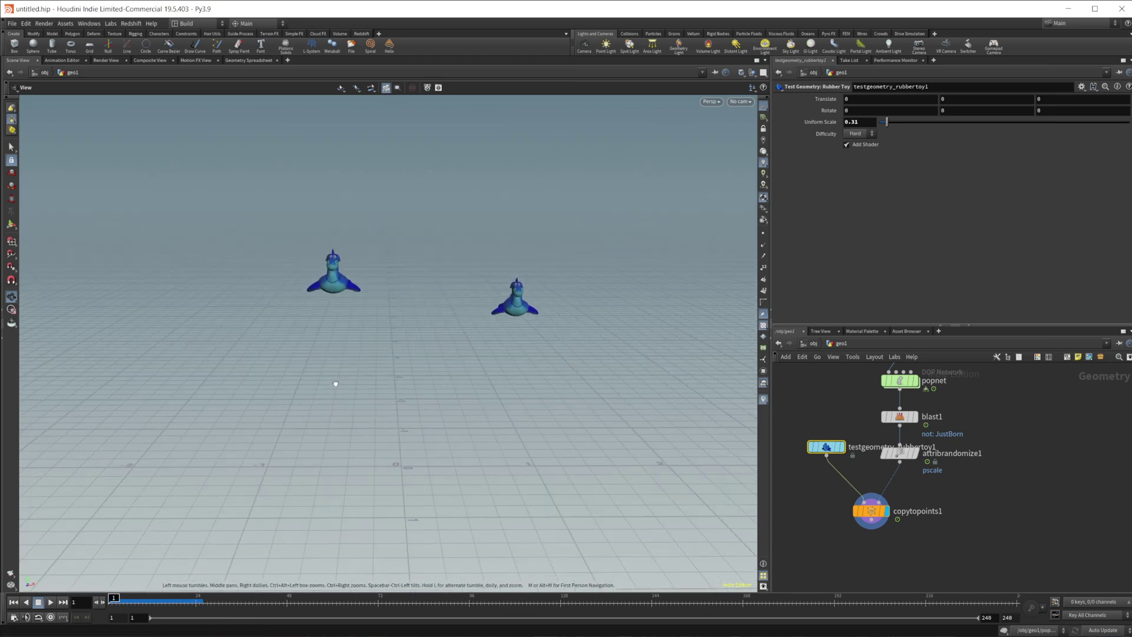
Step: Add an Assemble node after Copy to Points, display it and enable Create Packed Primitives
middle_drag(887, 556, 871, 530)
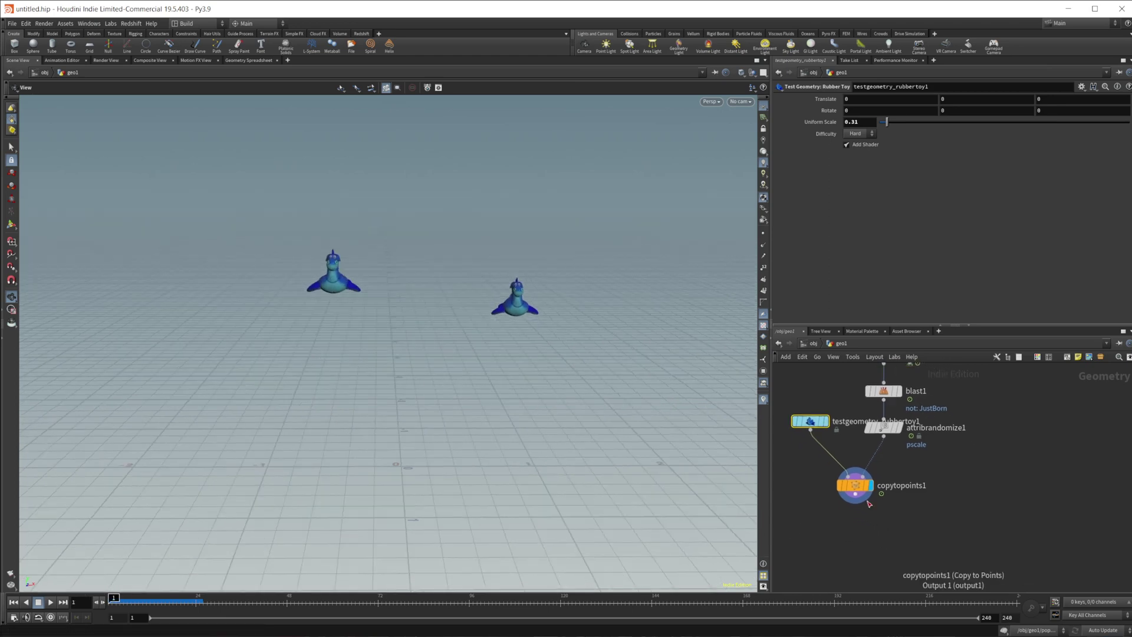
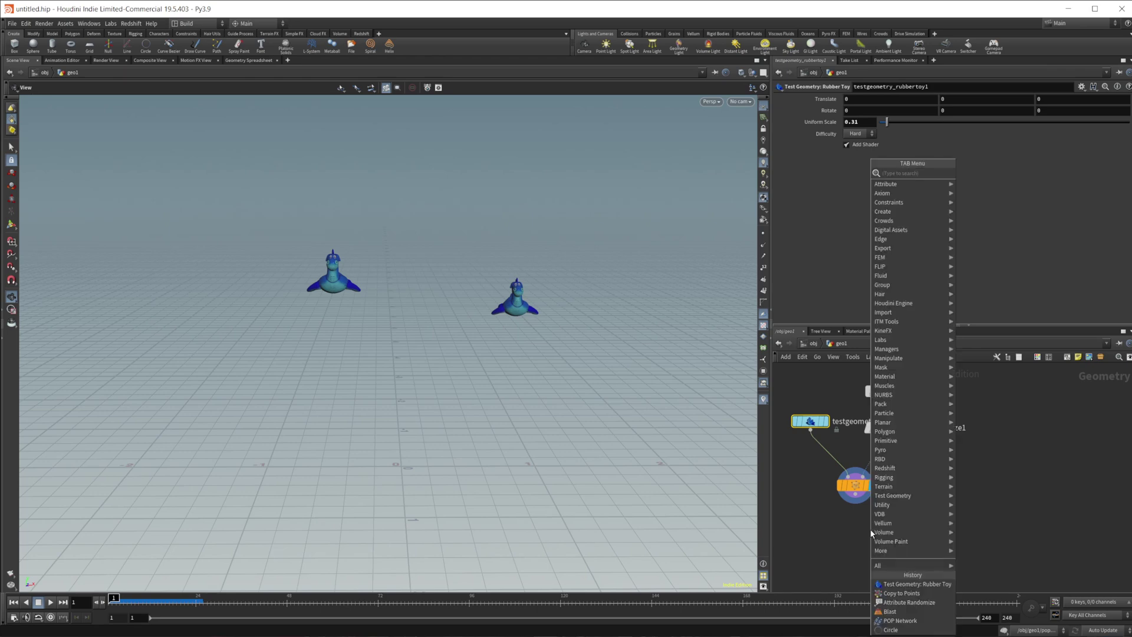
key(shift+Return)
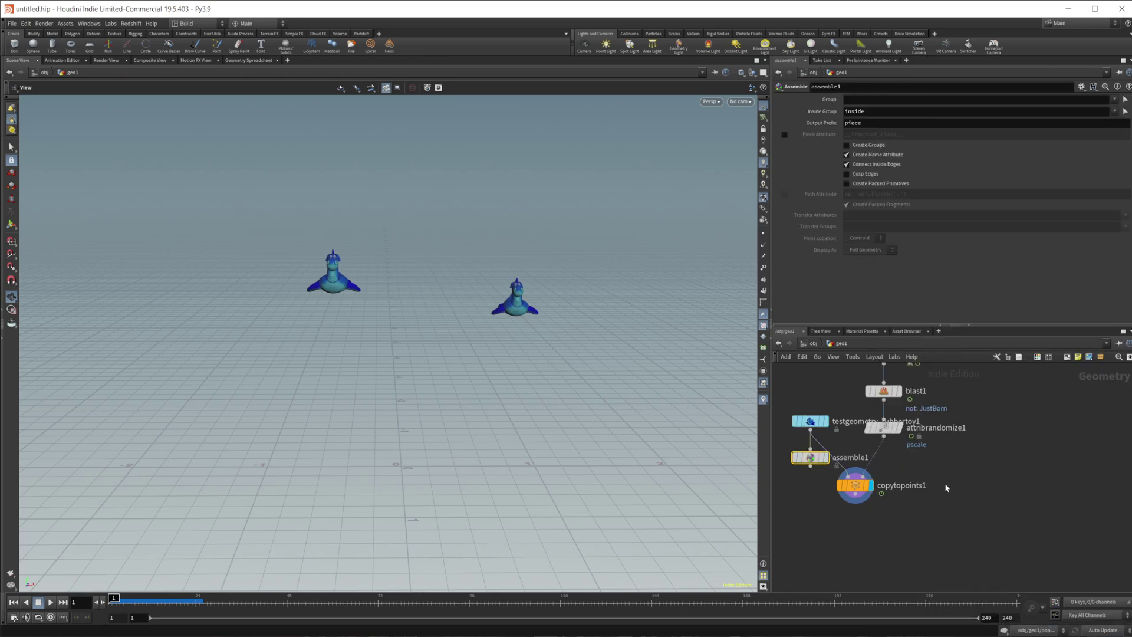
drag(818, 457, 861, 536)
drag(854, 494, 855, 529)
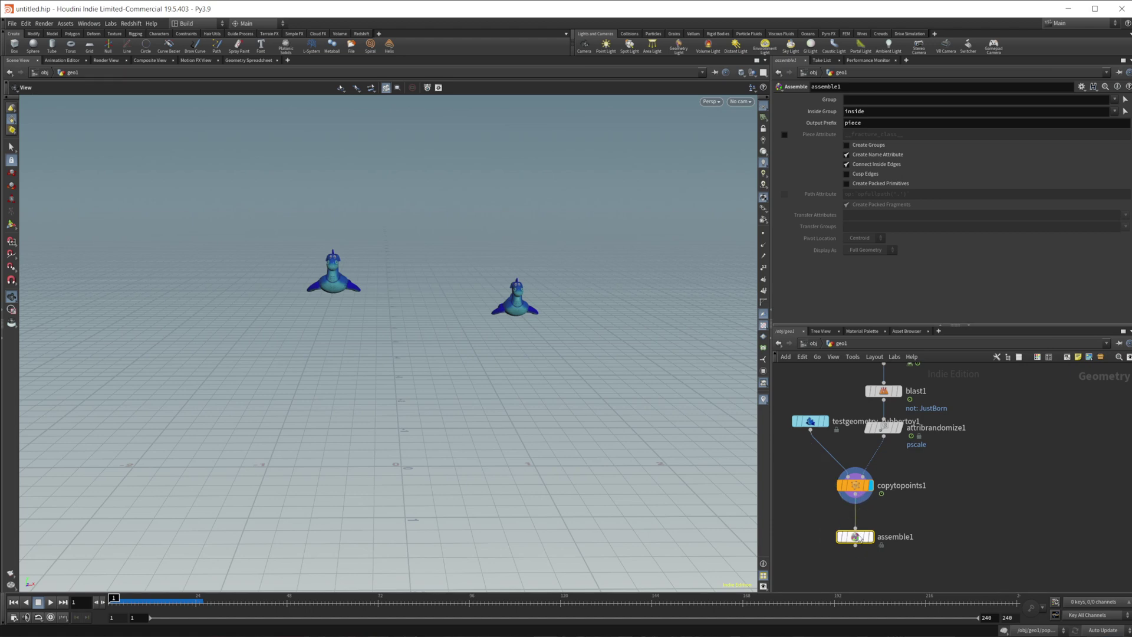
click(869, 536)
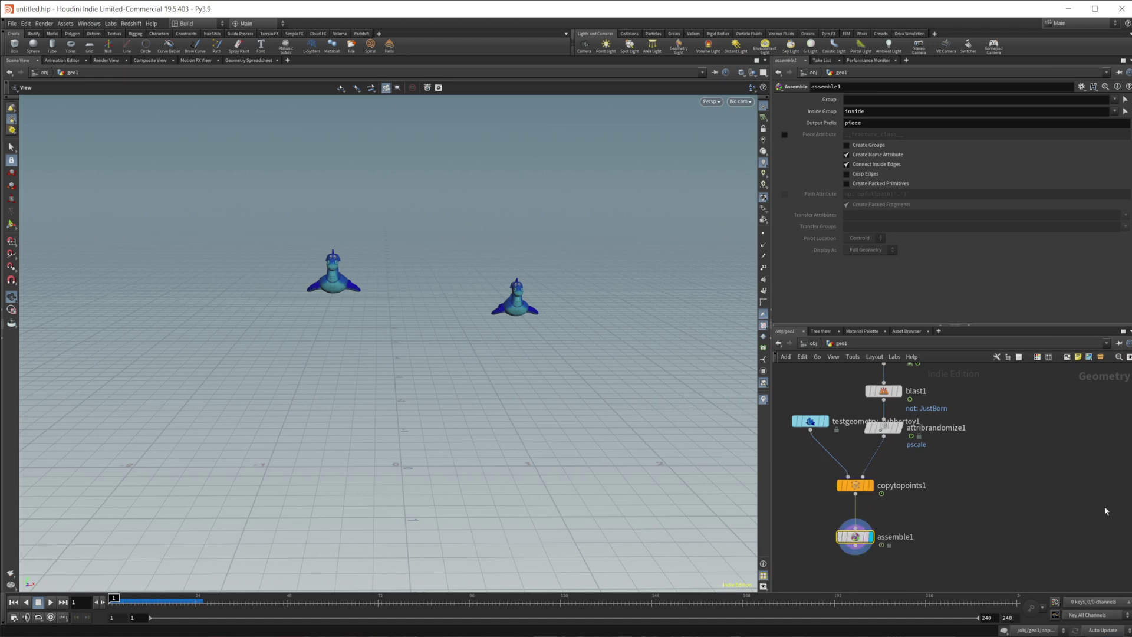
click(893, 184)
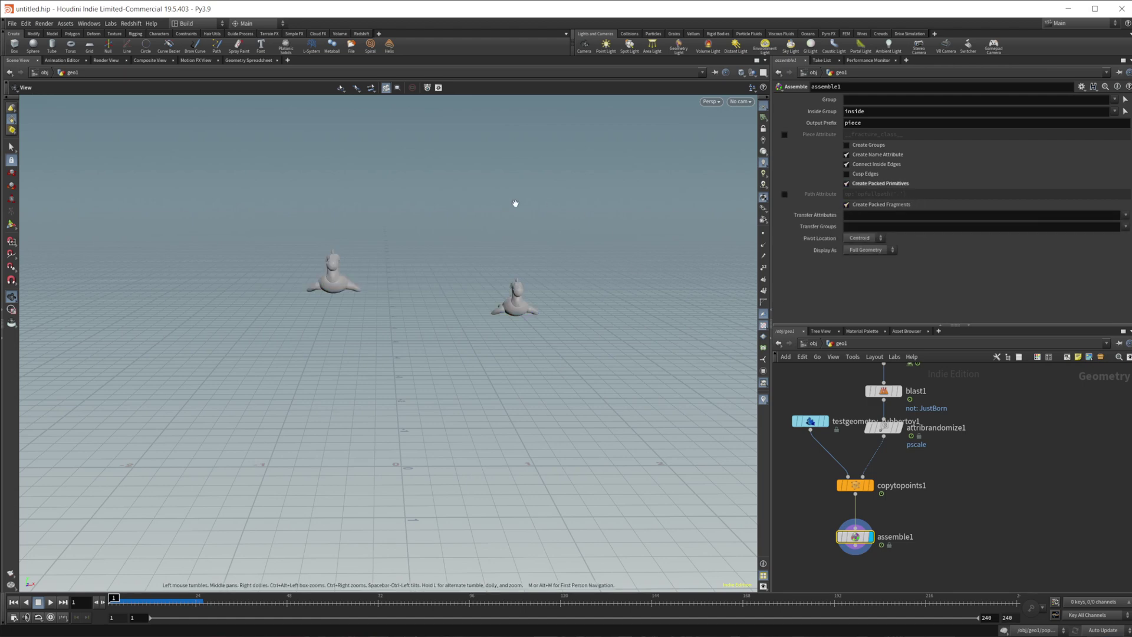
Step: Add an Attribute Randomize node after the Assemble node and set its attribute name to v
middle_drag(943, 541, 957, 469)
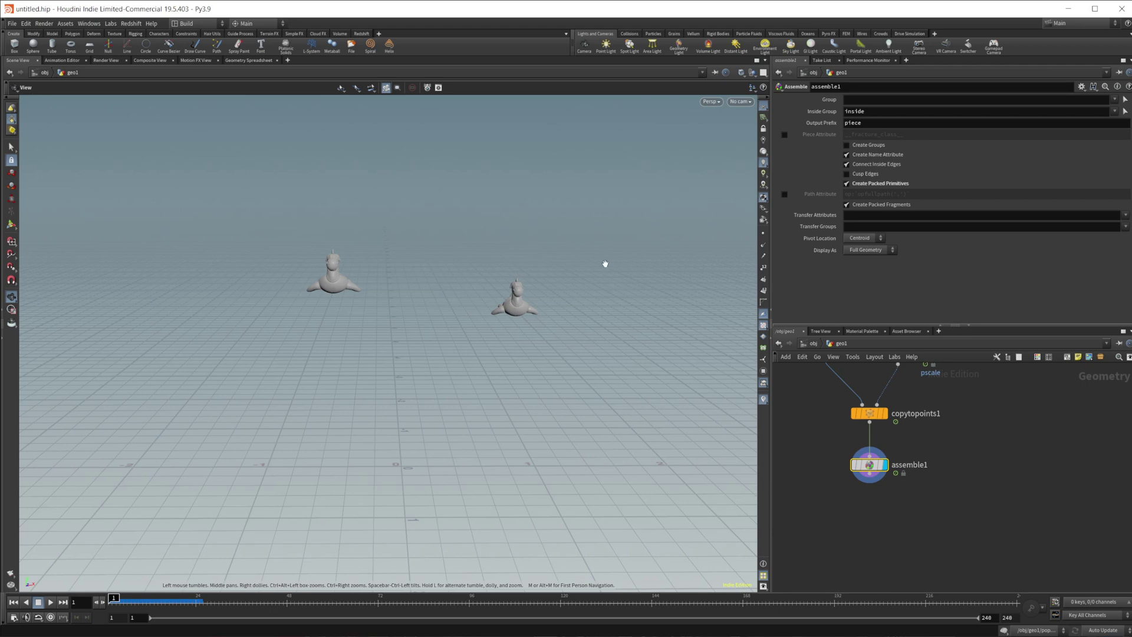
key(Tab)
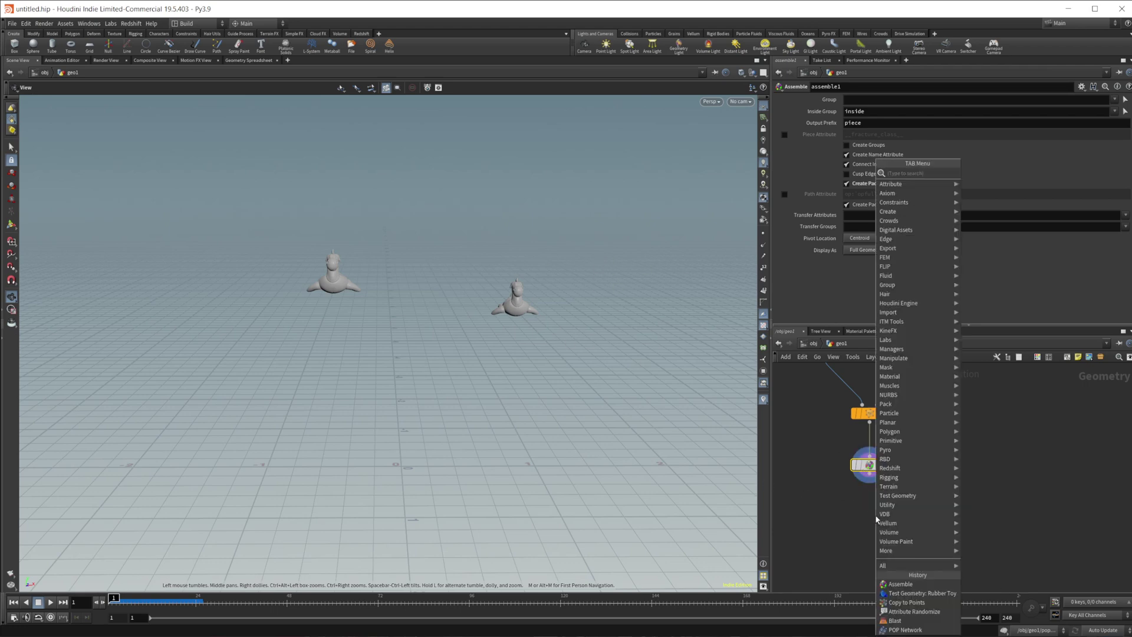
text(att r)
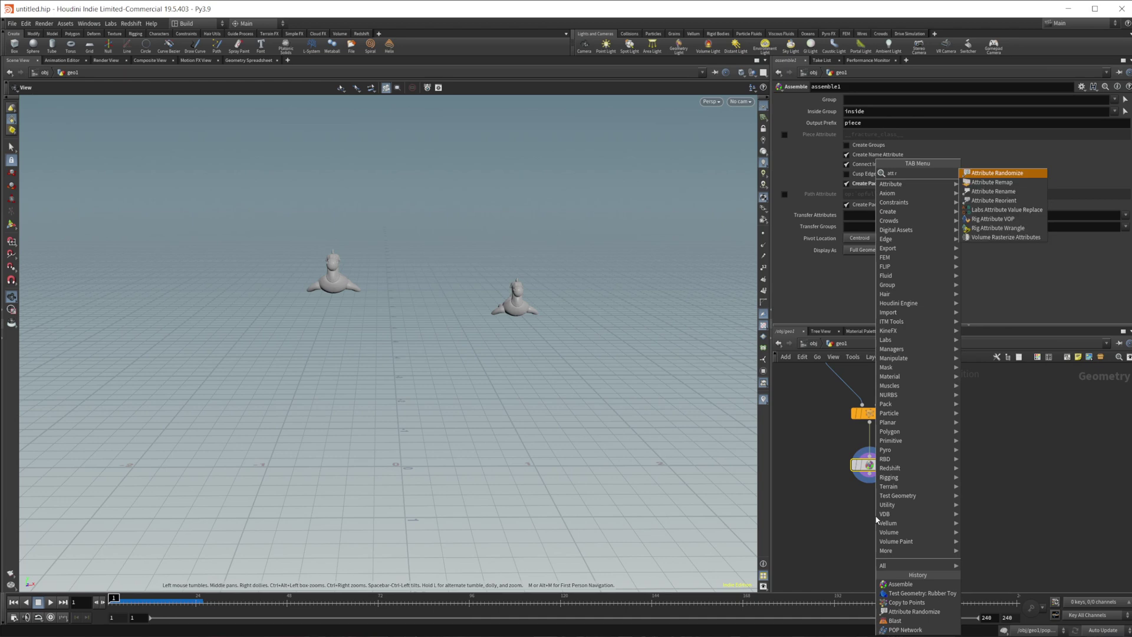
key(Return)
click(875, 515)
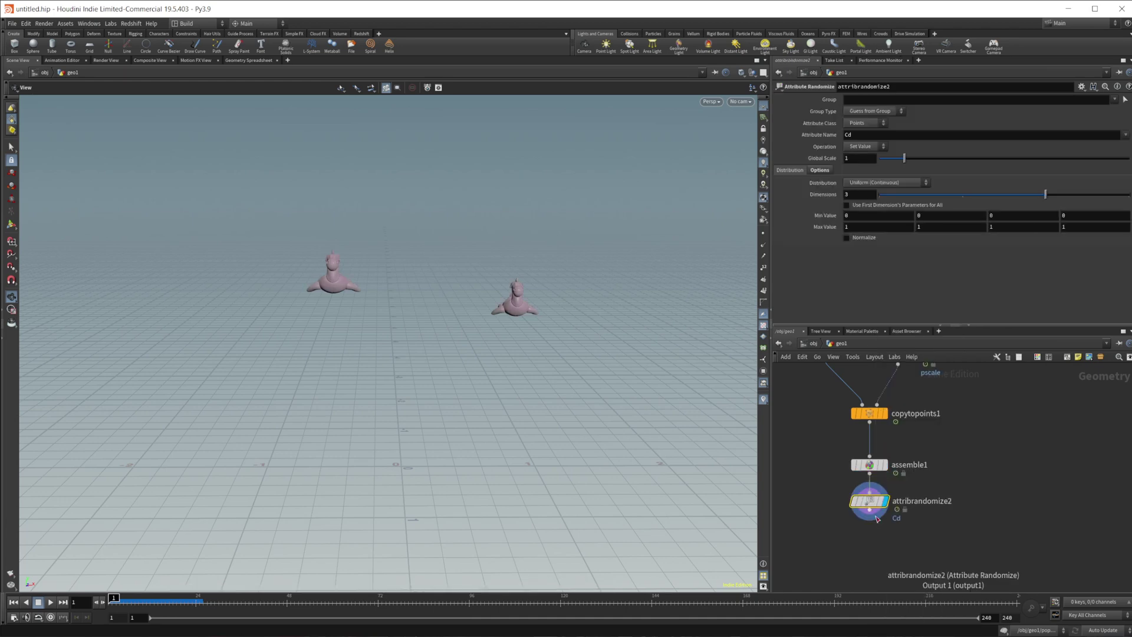
click(875, 136)
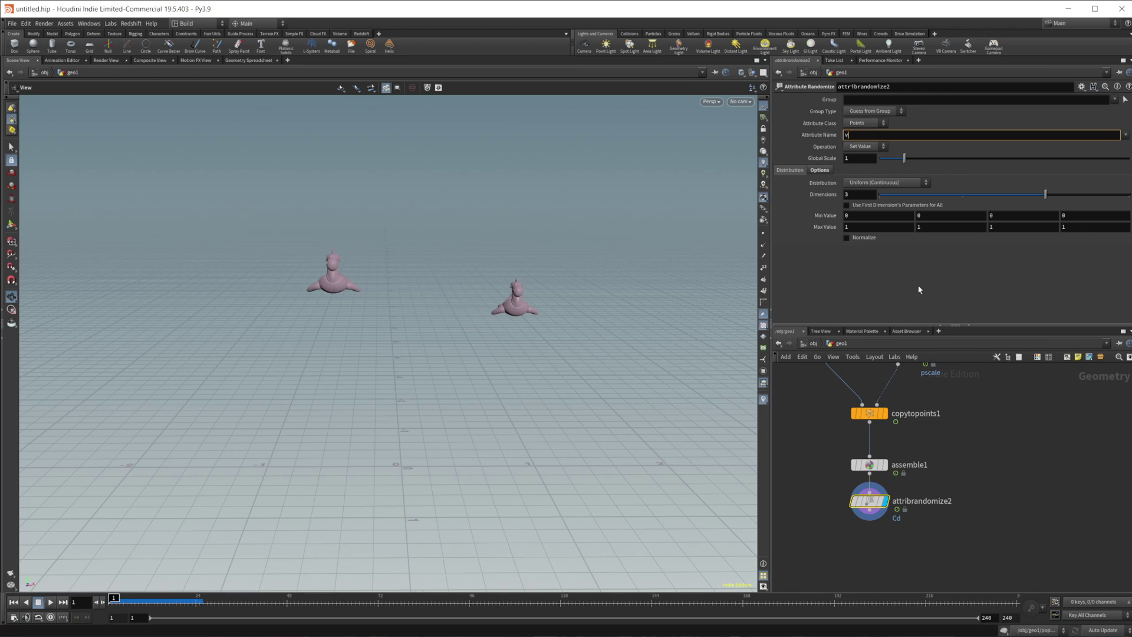
key(Return)
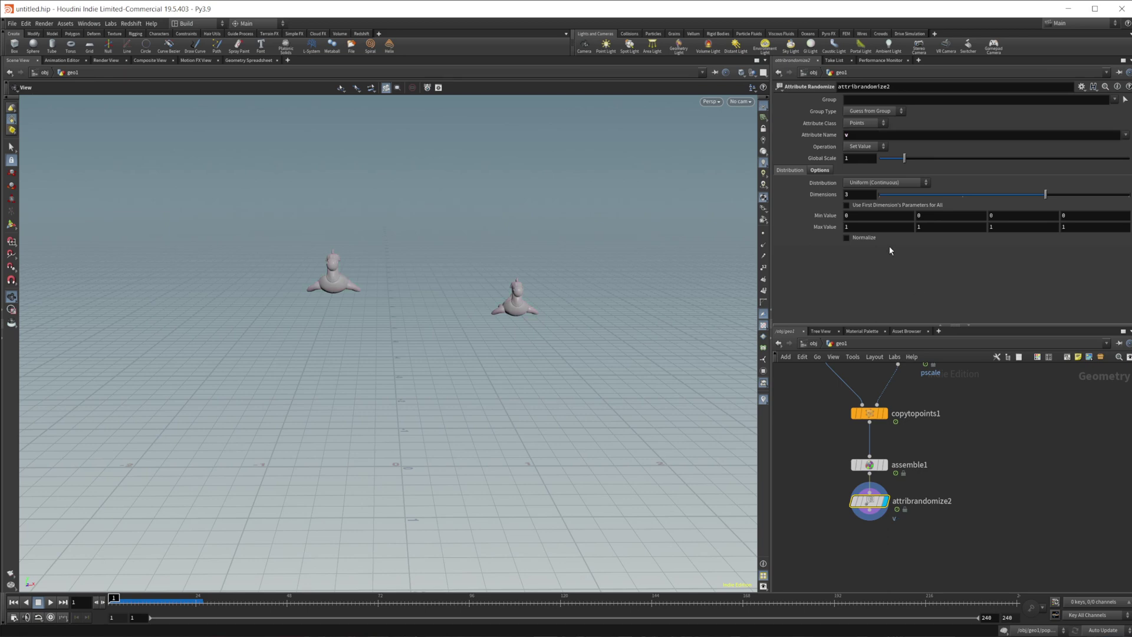
Step: Set the Y component of the v randomization to a minimum of 1 and a maximum of 6
click(946, 216)
click(947, 229)
key(Return)
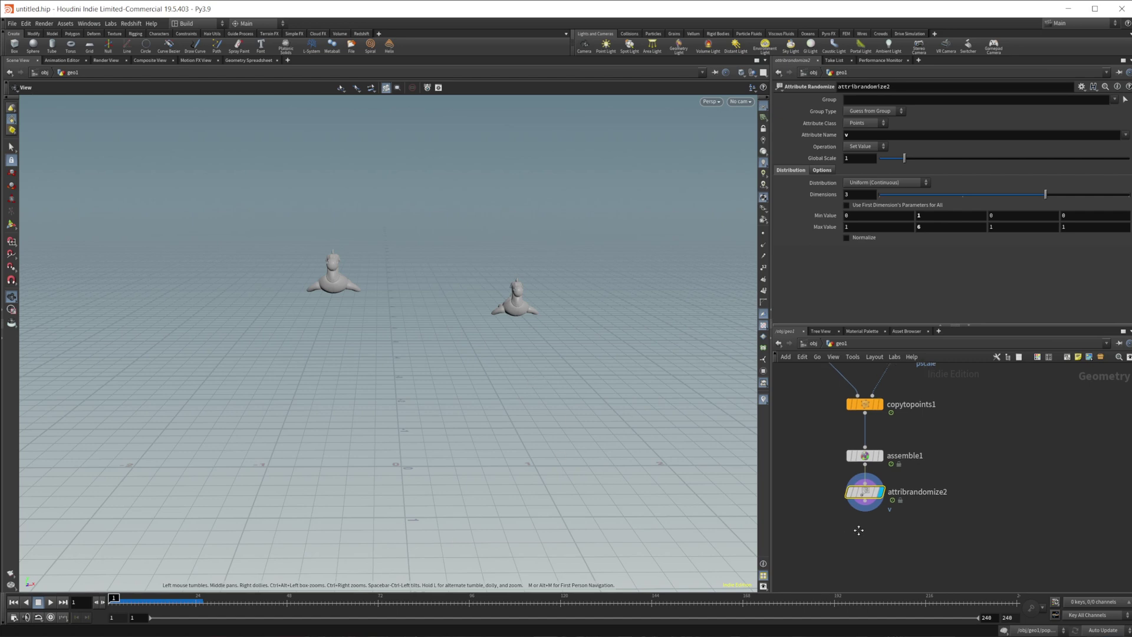
Step: Add a Null node after the velocity Attribute Randomize node and rename it OUT_Spawner
key(Tab)
text(nu)
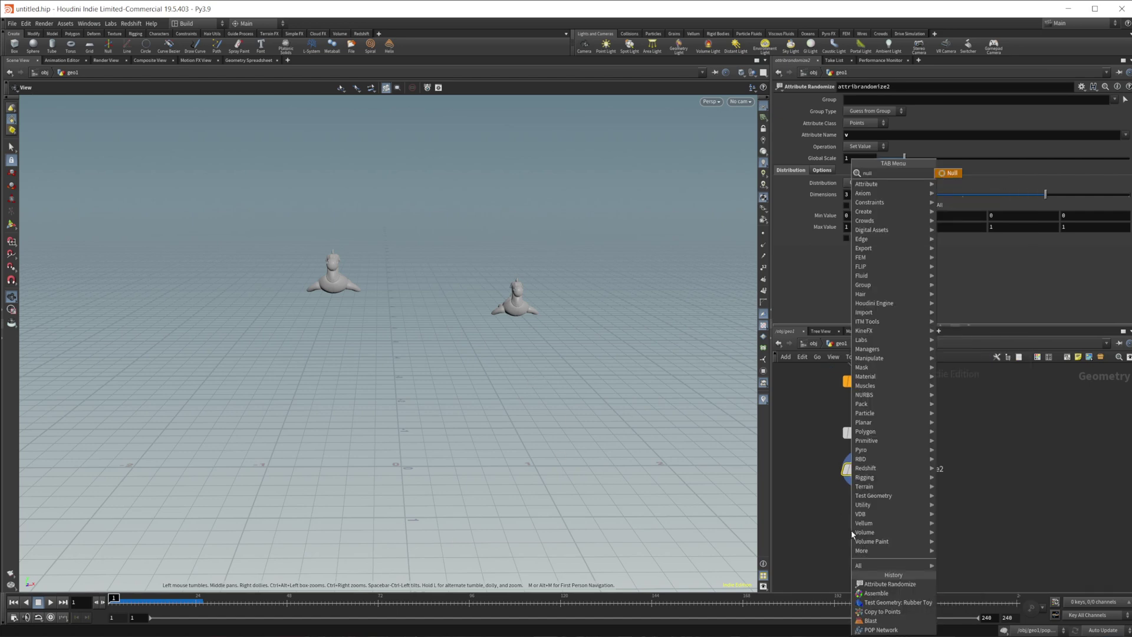
key(Return)
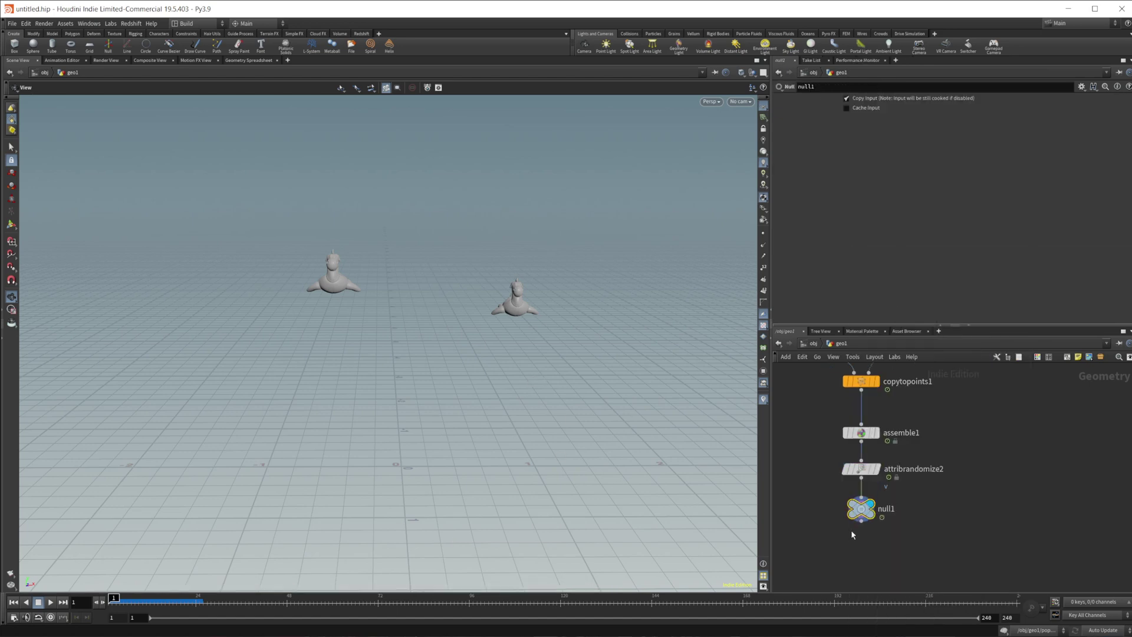
double_click(896, 509)
text(OUT_Spawner)
key(Return)
Step: Place a DOP Network node in the empty space beside the spawner node chain
middle_drag(849, 532, 991, 568)
middle_drag(864, 444, 901, 471)
key(Tab)
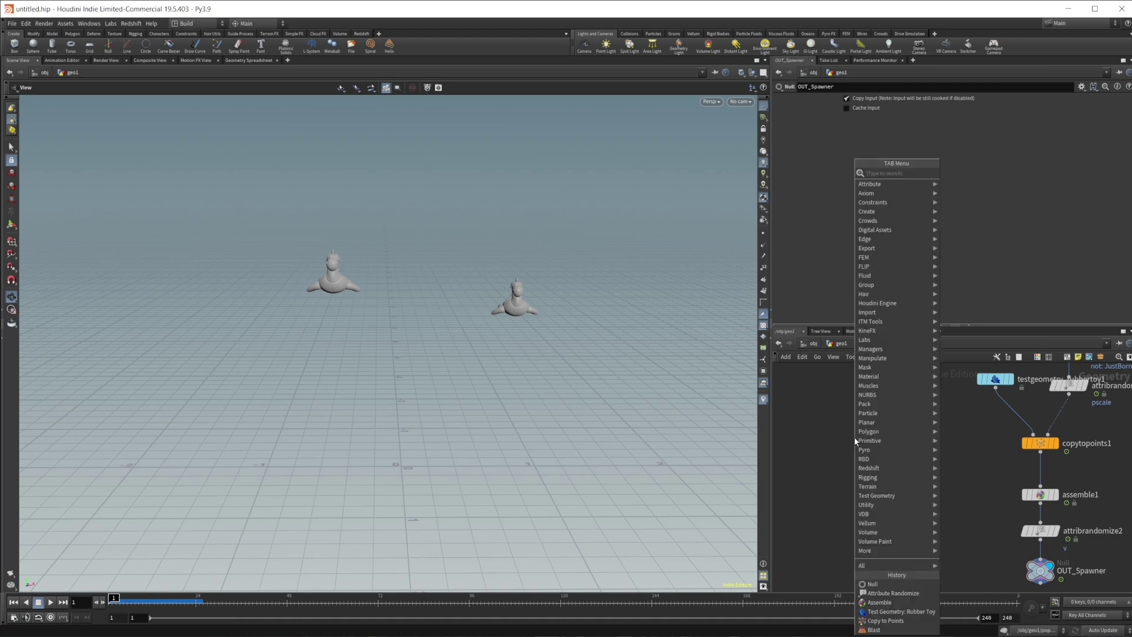
text(dop)
key(Return)
click(855, 441)
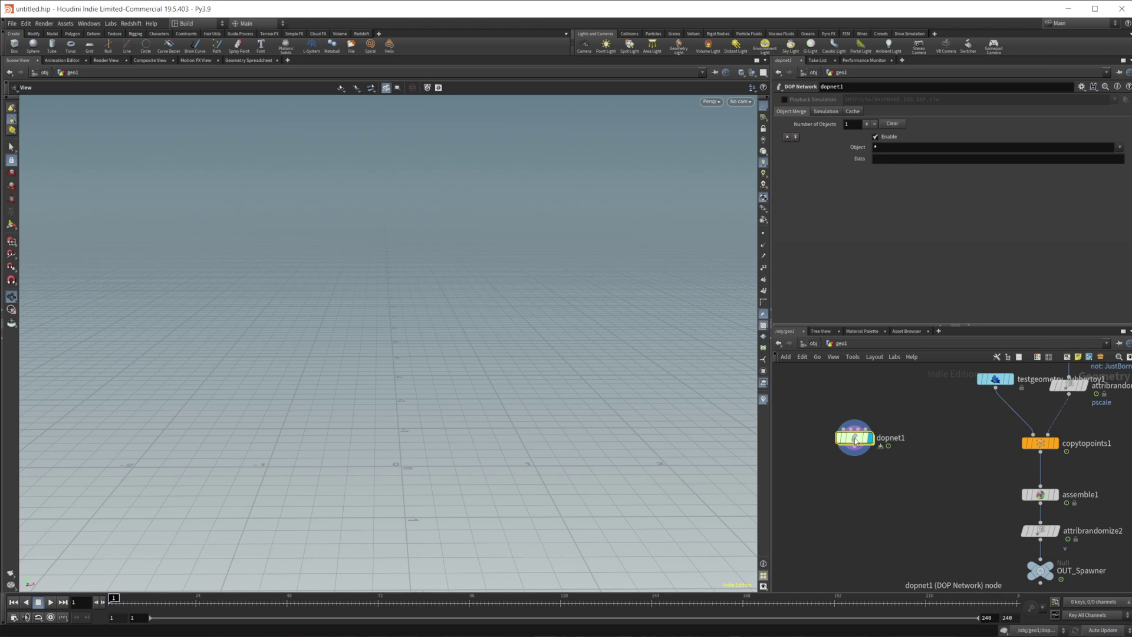
Step: Enter the DOP Network and place a Bullet Solver node above the output node
double_click(855, 439)
key(Tab)
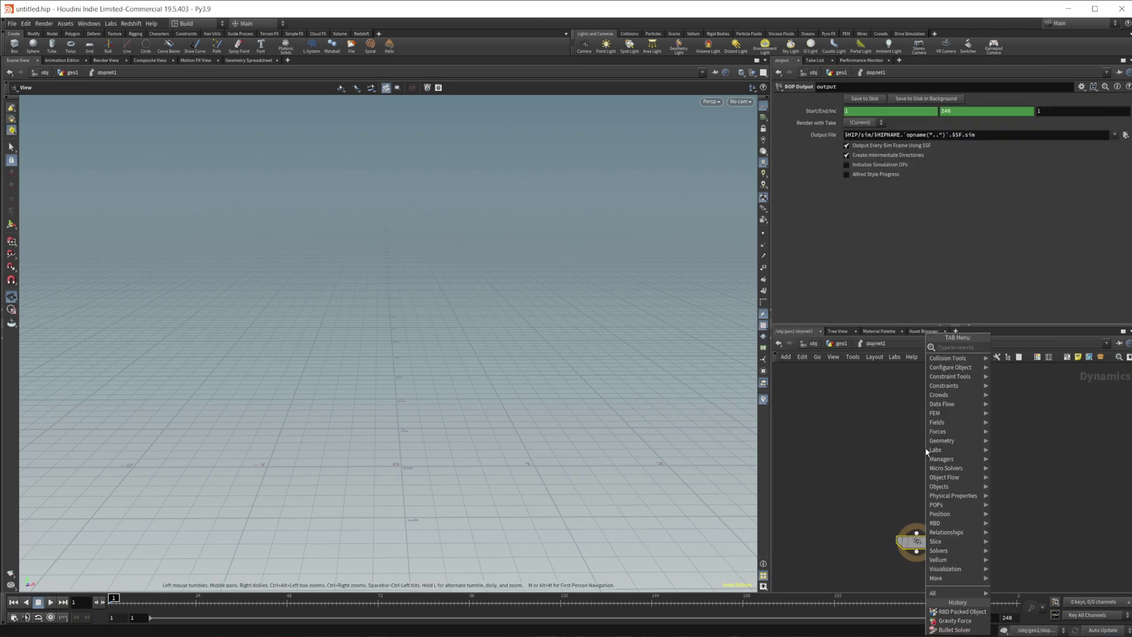
text(bullet)
key(Down)
key(Return)
click(924, 447)
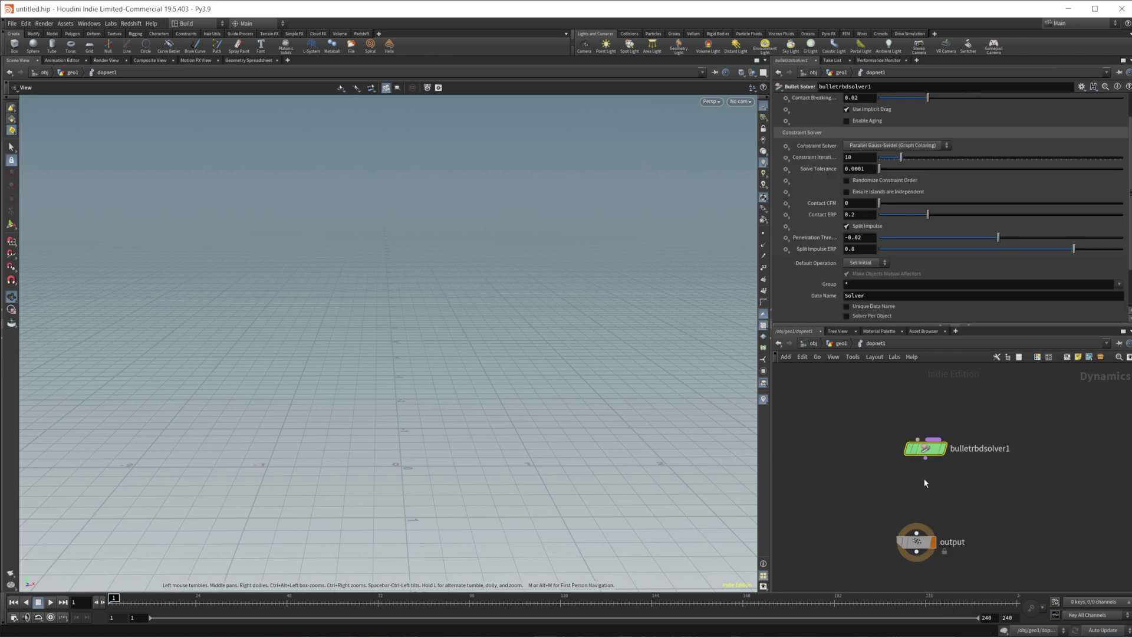
Step: Add a Gravity Force node between the Bullet Solver and the output, wiring the solver through gravity into the output
key(Tab)
text(gravity)
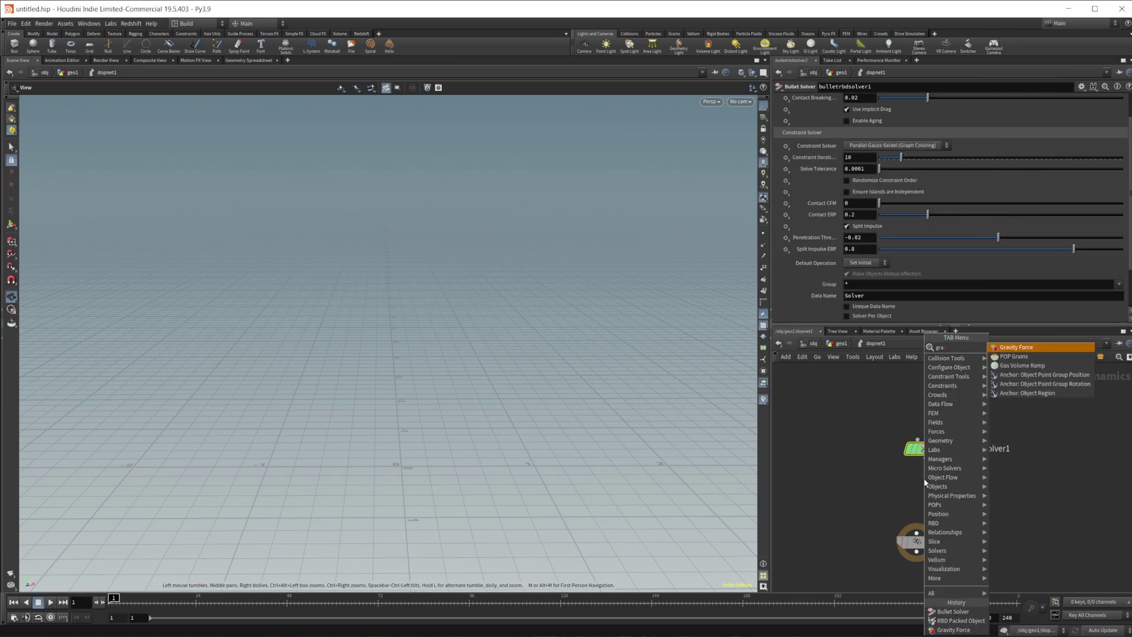
key(Return)
click(925, 479)
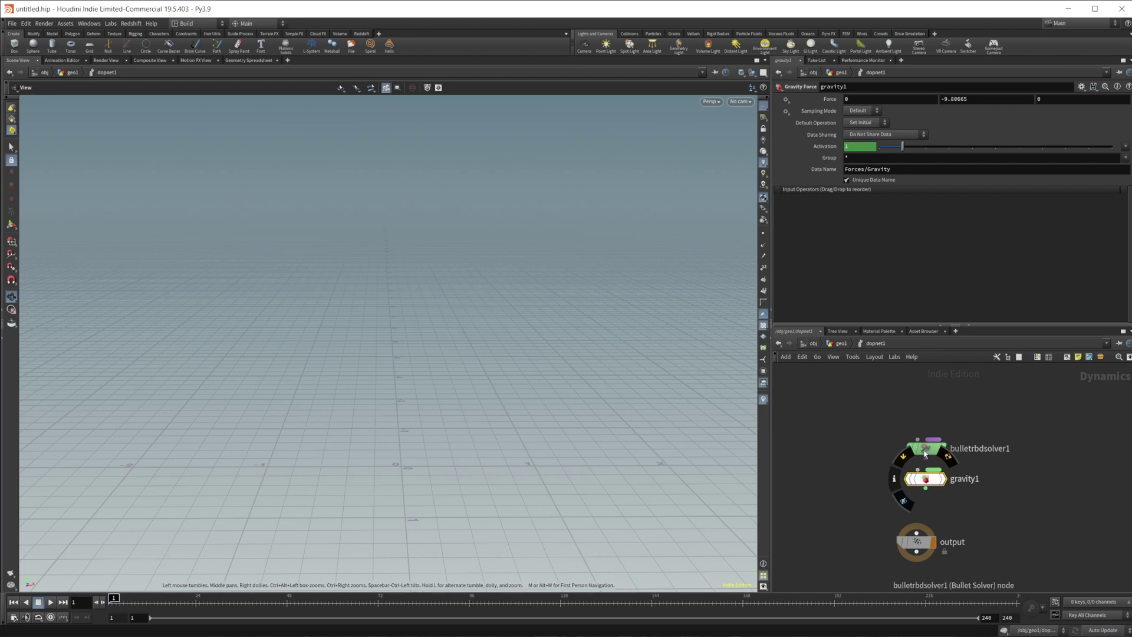
drag(924, 449, 925, 436)
click(925, 446)
click(917, 469)
click(925, 488)
click(916, 533)
Step: Add an RBD Packed Object node above the Bullet Solver and connect it to the solver's object input
middle_drag(1003, 459, 971, 550)
middle_drag(931, 447, 929, 392)
key(Tab)
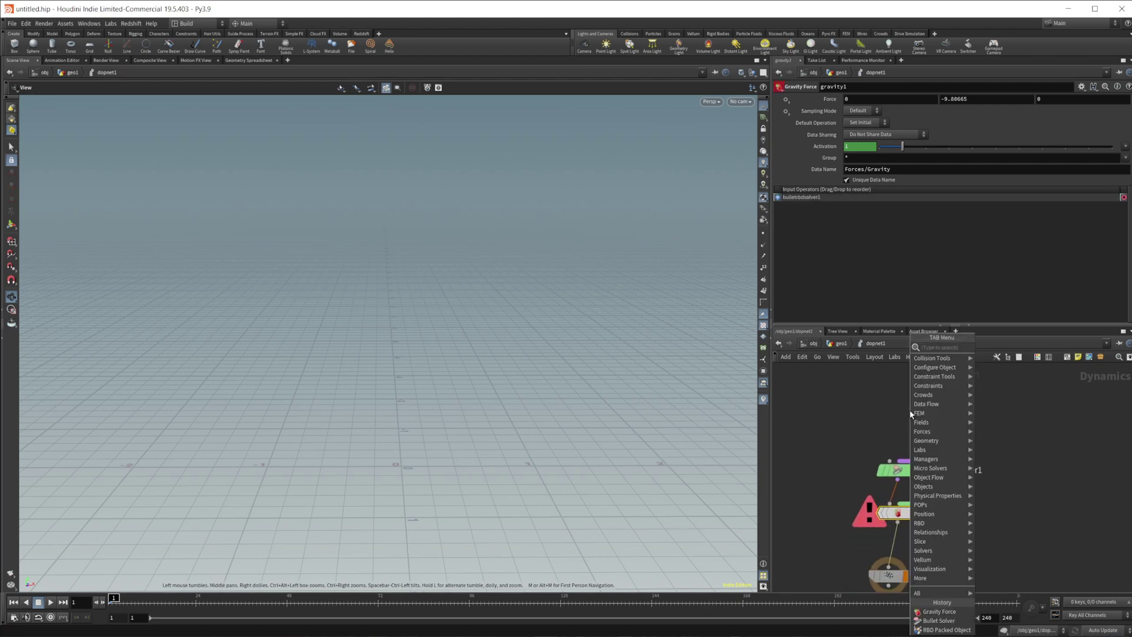
text(rbd pac)
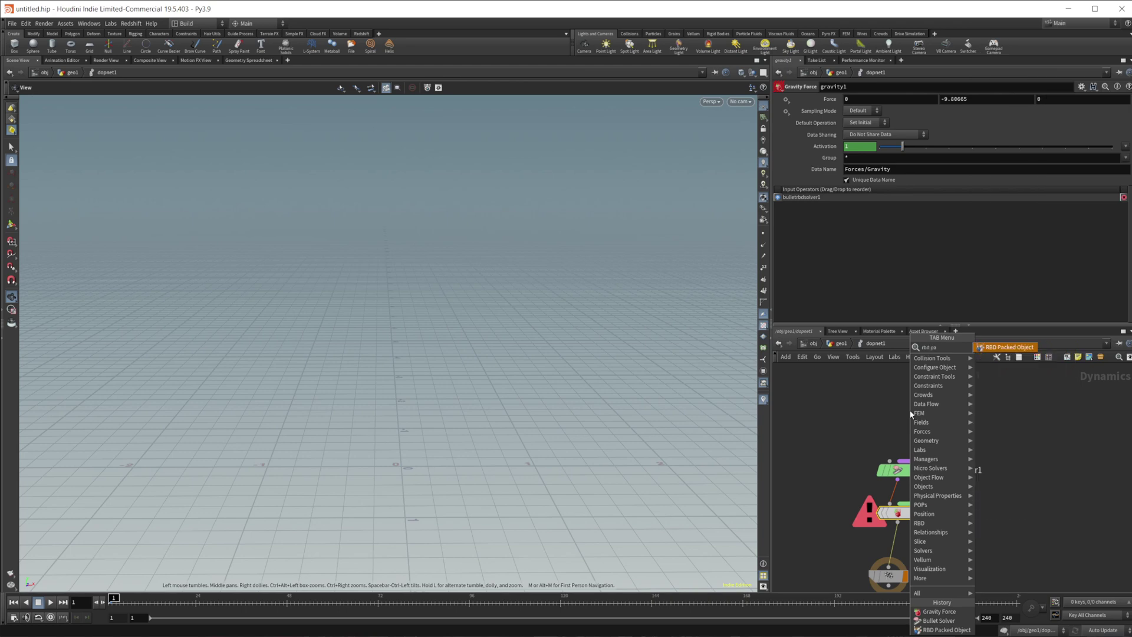
key(Return)
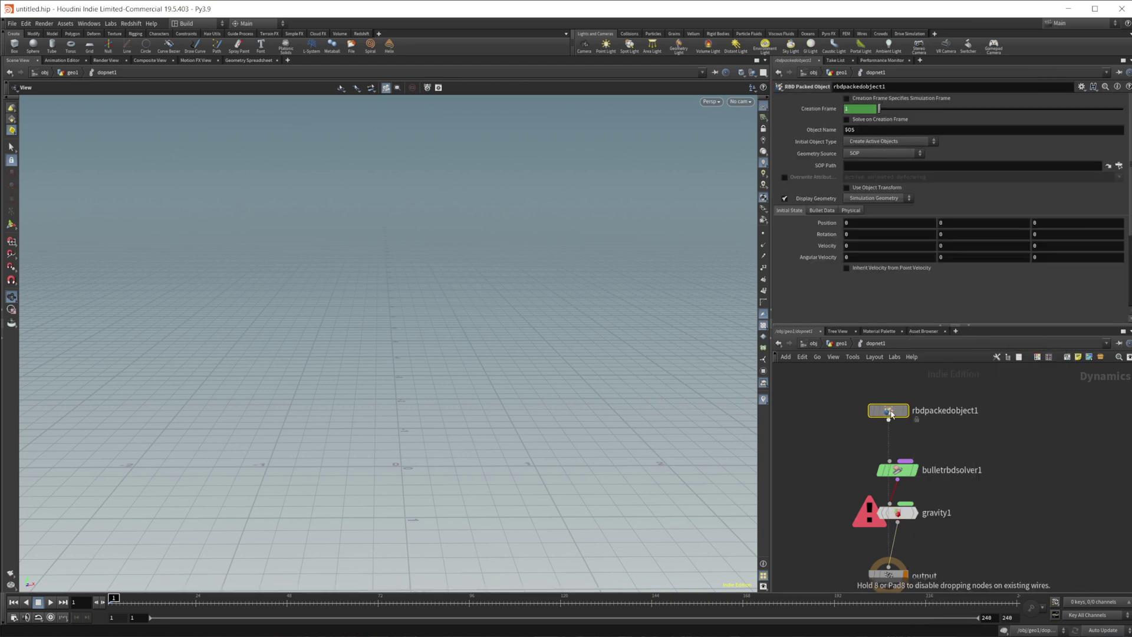
click(888, 419)
drag(888, 420, 889, 461)
drag(889, 412, 898, 413)
Step: Set the RBD Packed Object's SOP path to /obj/geo1/OUT_Spawner
click(1119, 166)
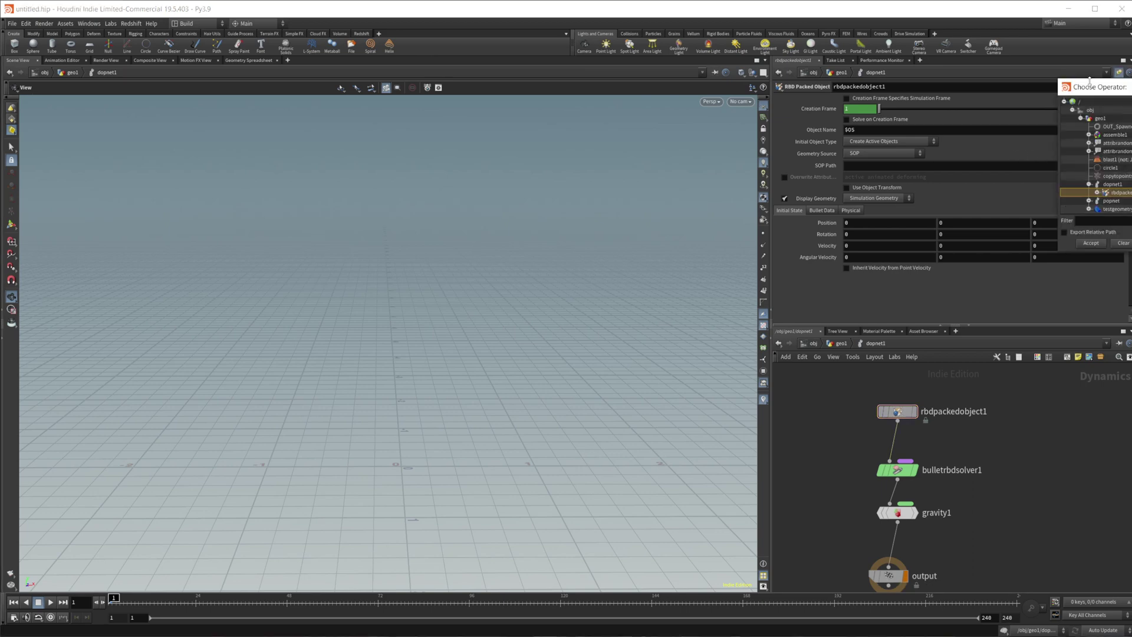
drag(1087, 83, 688, 137)
click(718, 173)
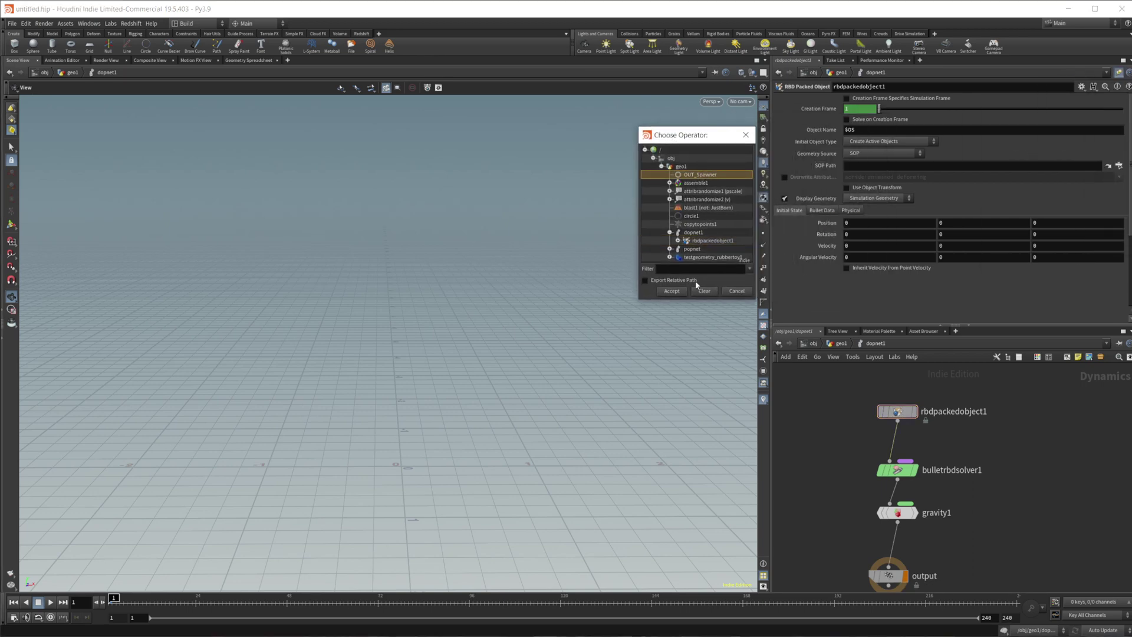
click(690, 289)
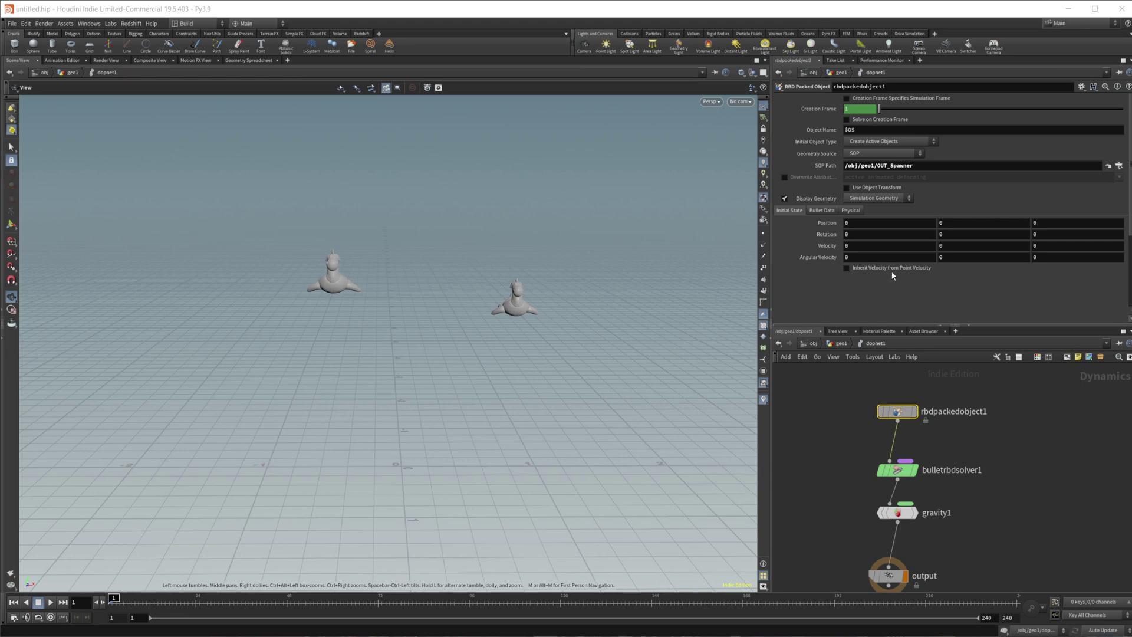
Step: Return to the geo1 network and examine the velocity Attribute Randomize node's point attributes in the Geometry Spreadsheet
click(842, 343)
click(1006, 485)
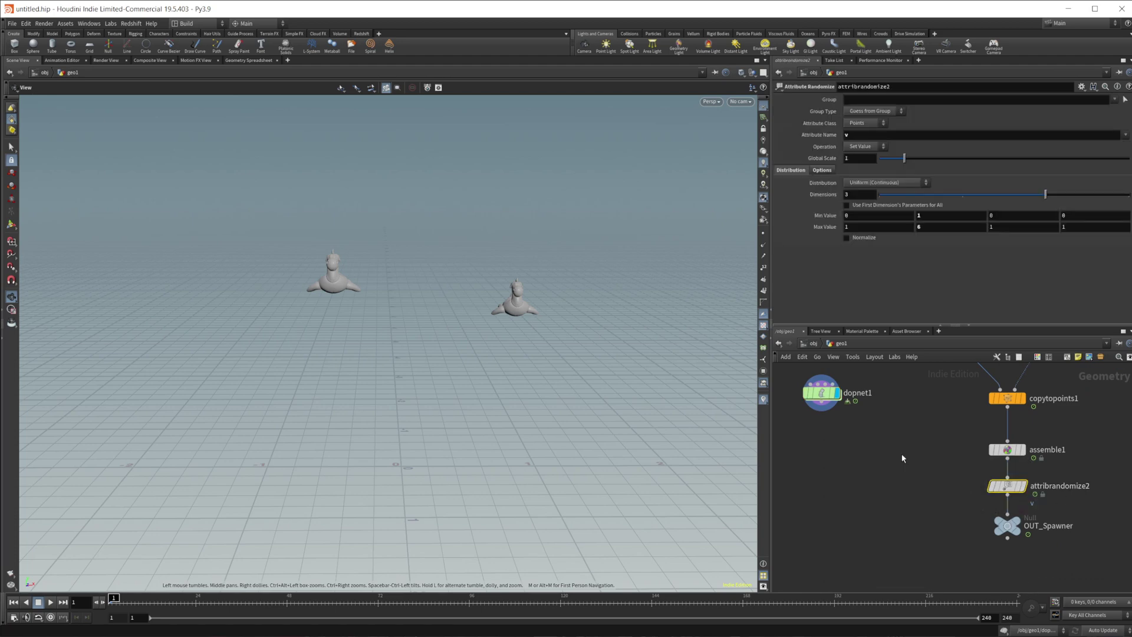
click(248, 60)
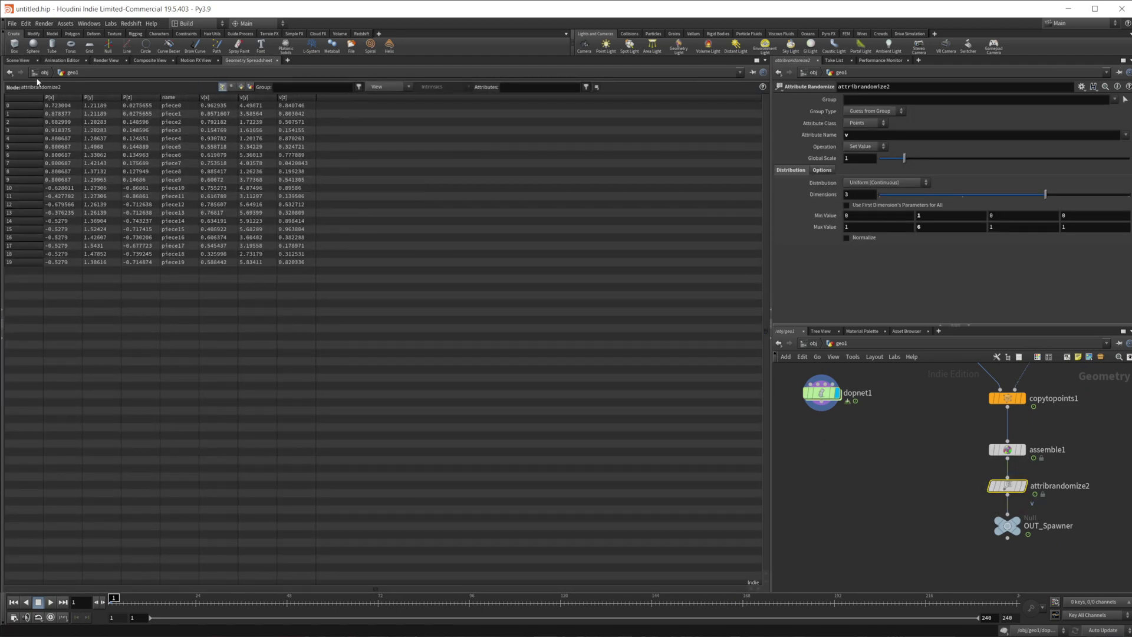
Step: Show the viewport, enter the DOP network, and play and scrub the rubber toy simulation over its first frames
click(17, 60)
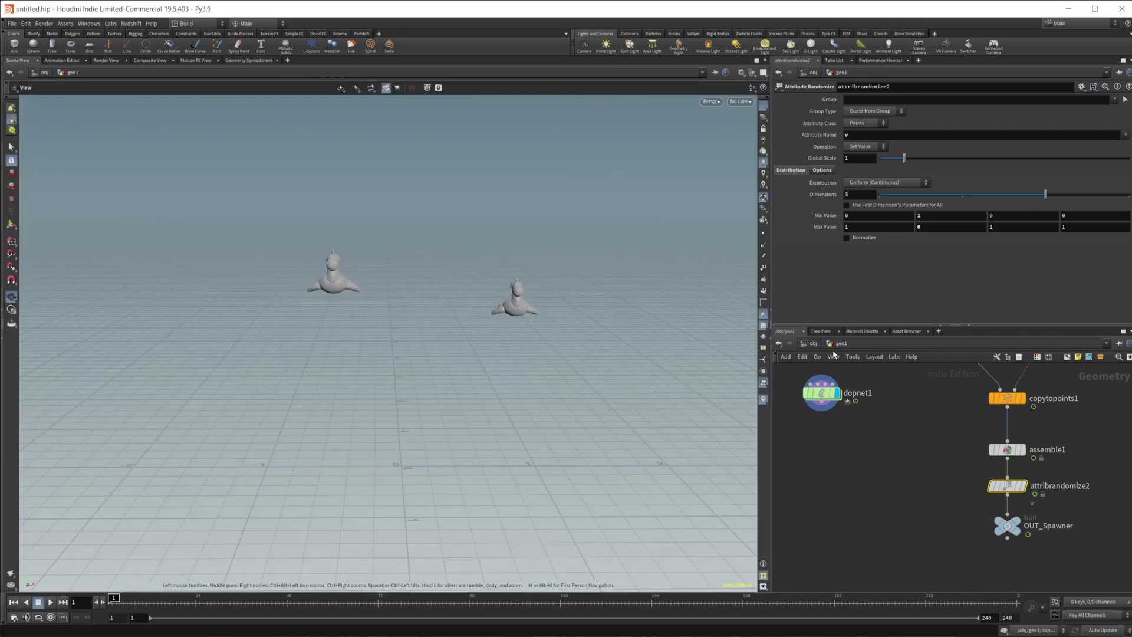
double_click(821, 392)
click(50, 602)
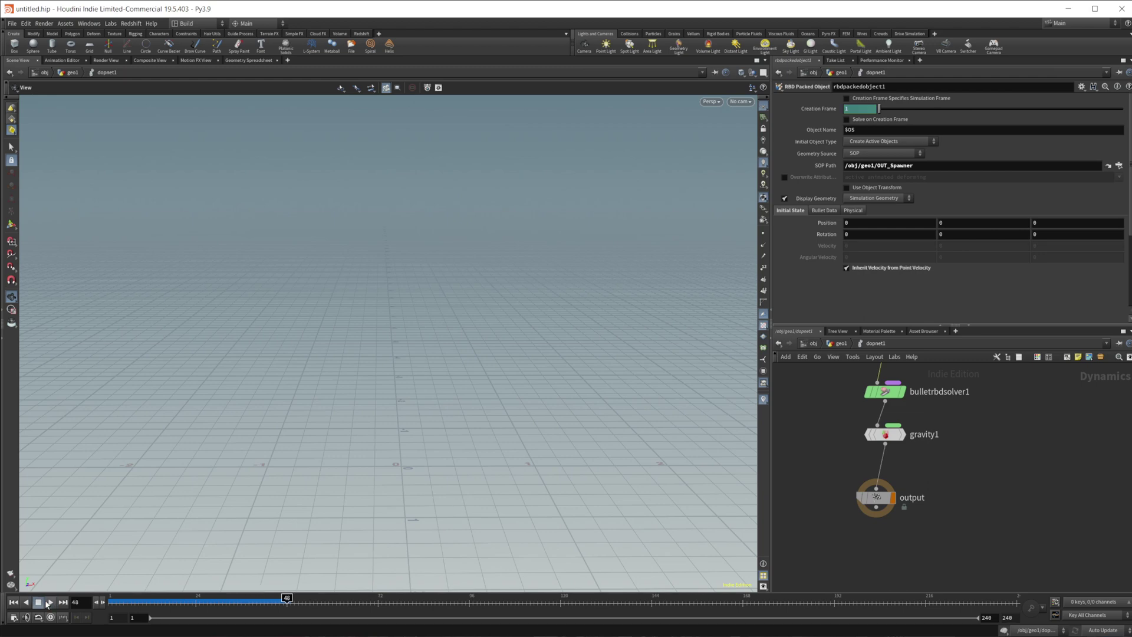
click(13, 602)
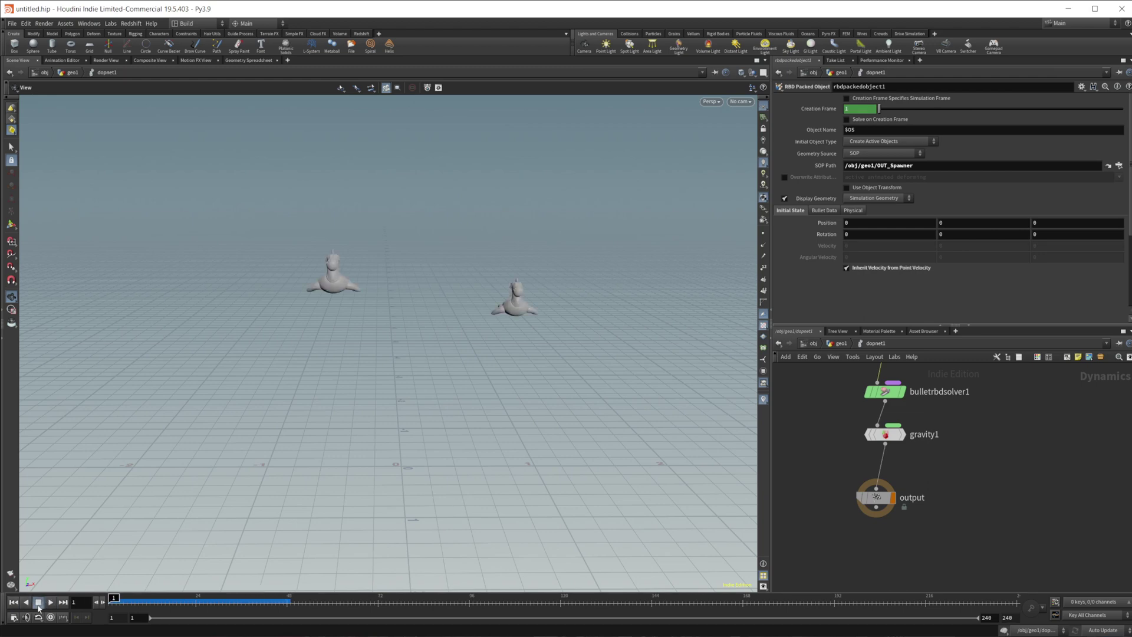
click(49, 605)
click(38, 603)
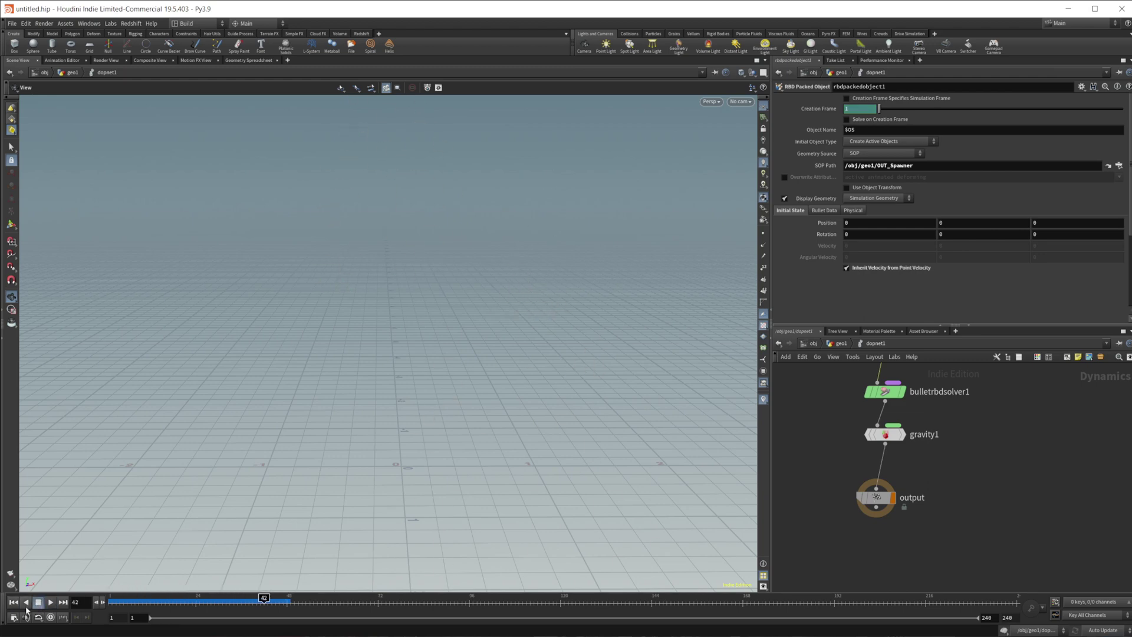
click(13, 602)
drag(113, 598, 123, 598)
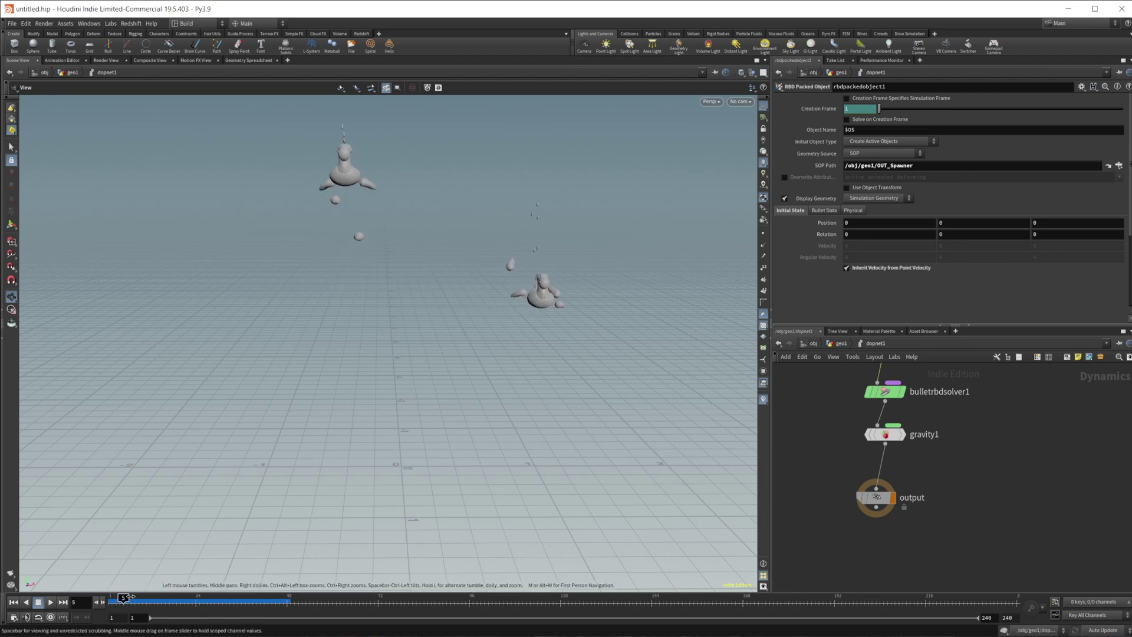
mouse_move(123, 597)
mouse_down()
mouse_move(175, 598)
mouse_move(112, 597)
mouse_move(197, 598)
mouse_move(112, 598)
mouse_up()
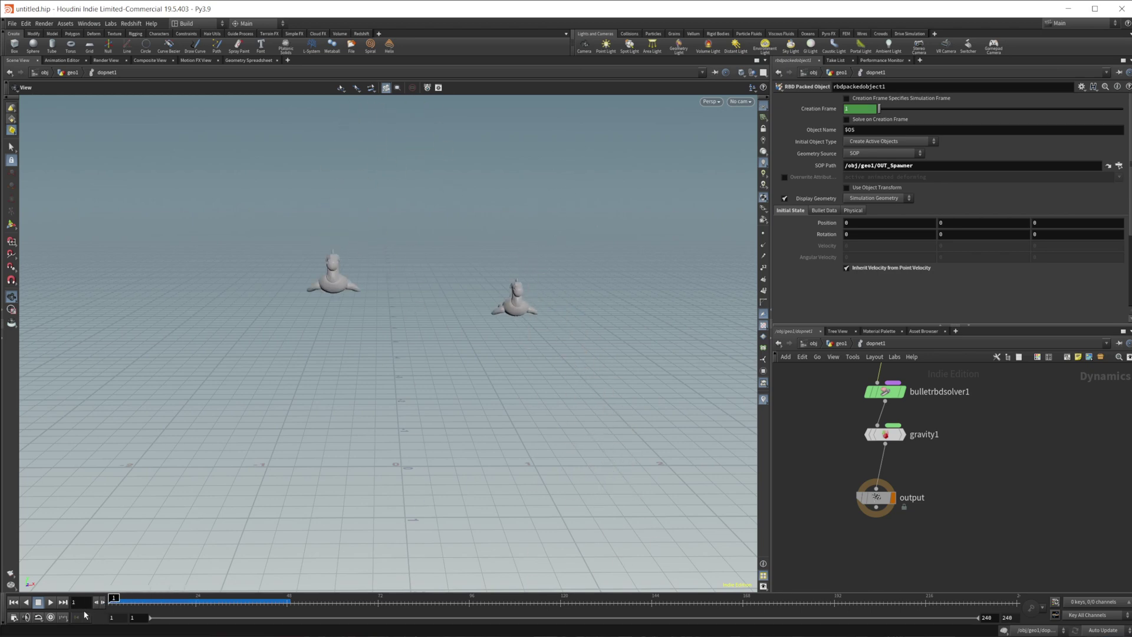
Step: Replace the RBD Packed Object's Creation Frame expression with $FF
middle_drag(973, 428, 956, 540)
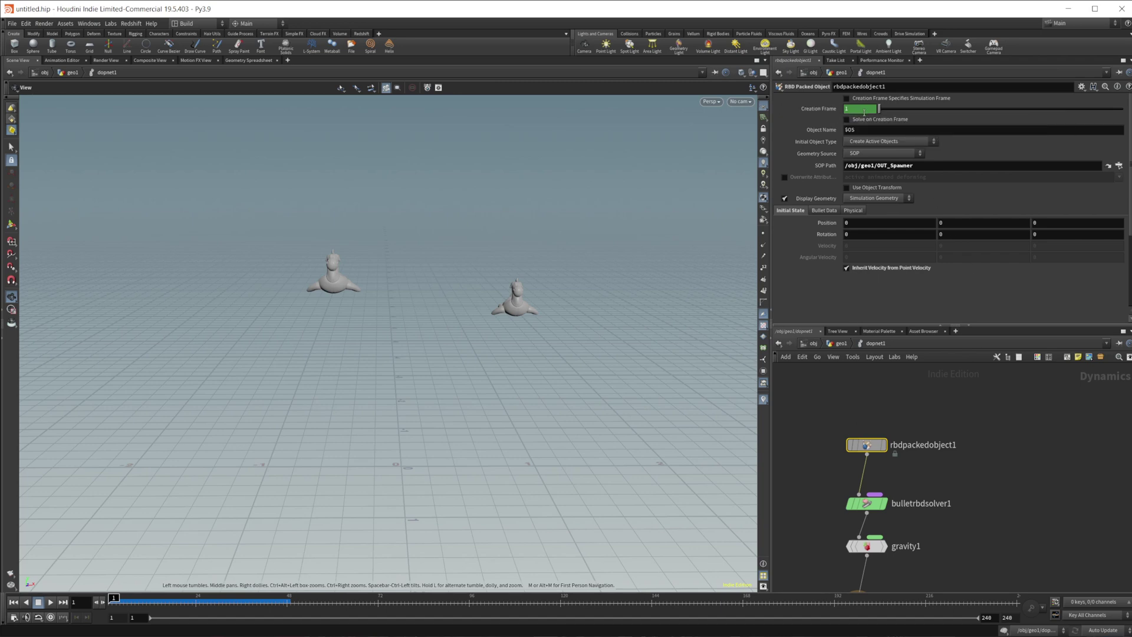
click(835, 112)
click(836, 112)
click(150, 598)
drag(150, 600, 110, 600)
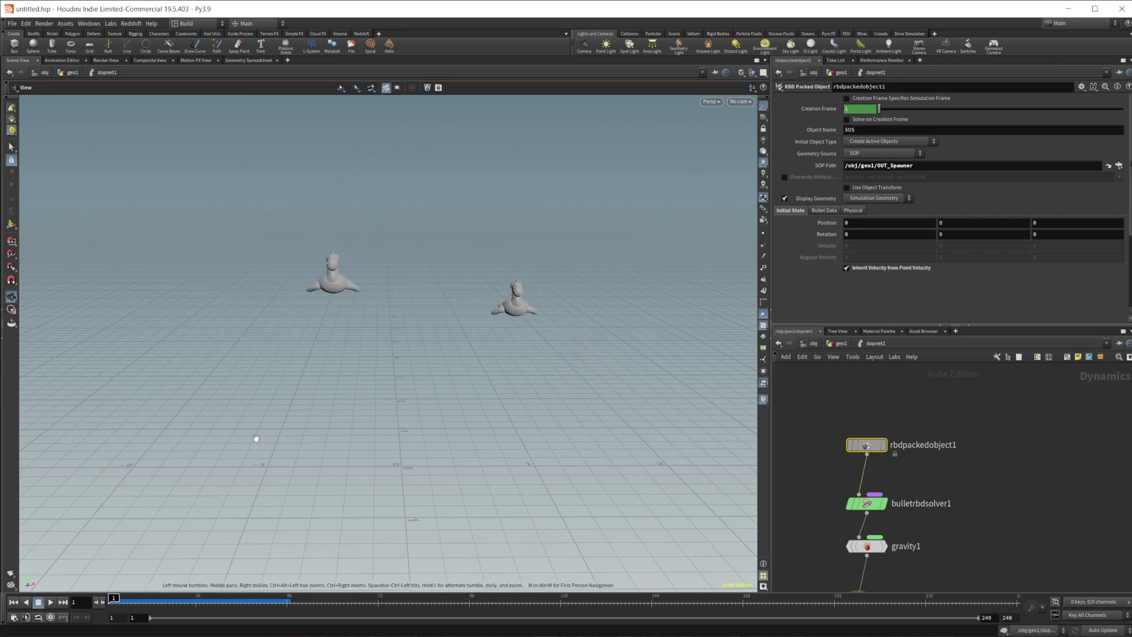
right_click(860, 109)
click(909, 218)
click(860, 110)
text($FF)
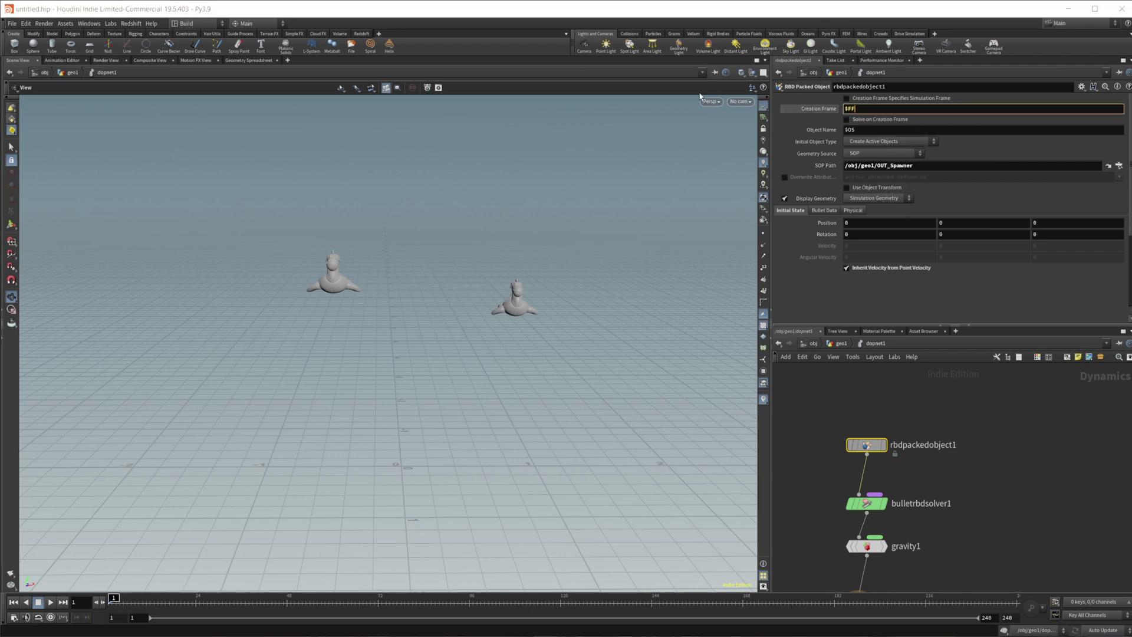
key(Return)
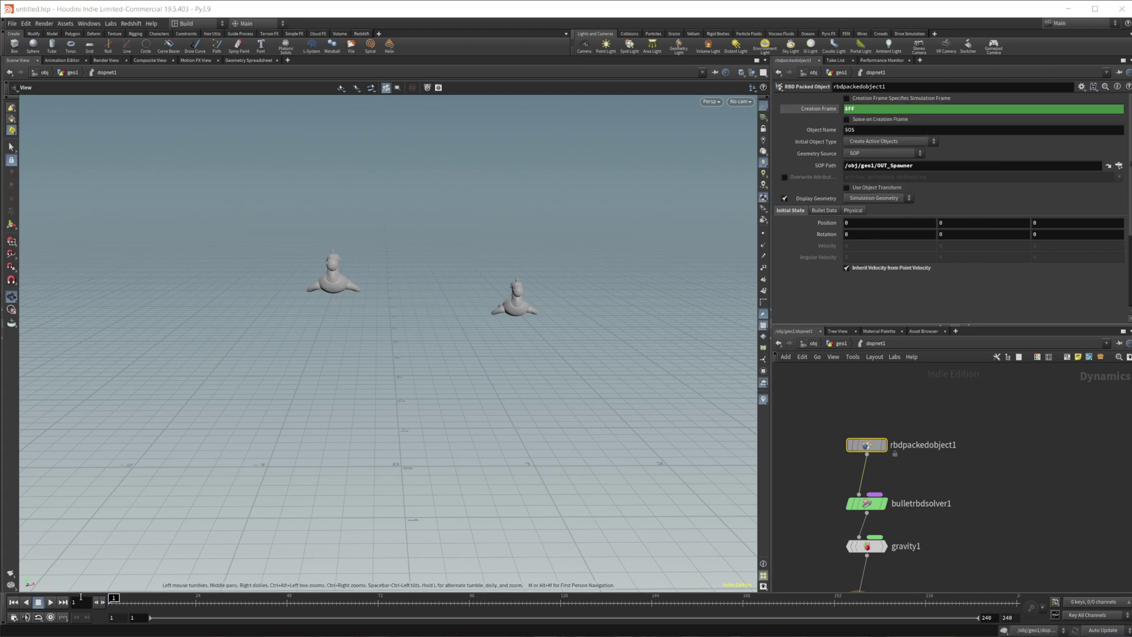
Step: Play the simulation to check the toys emitted on every frame and rewind it to the start
click(50, 601)
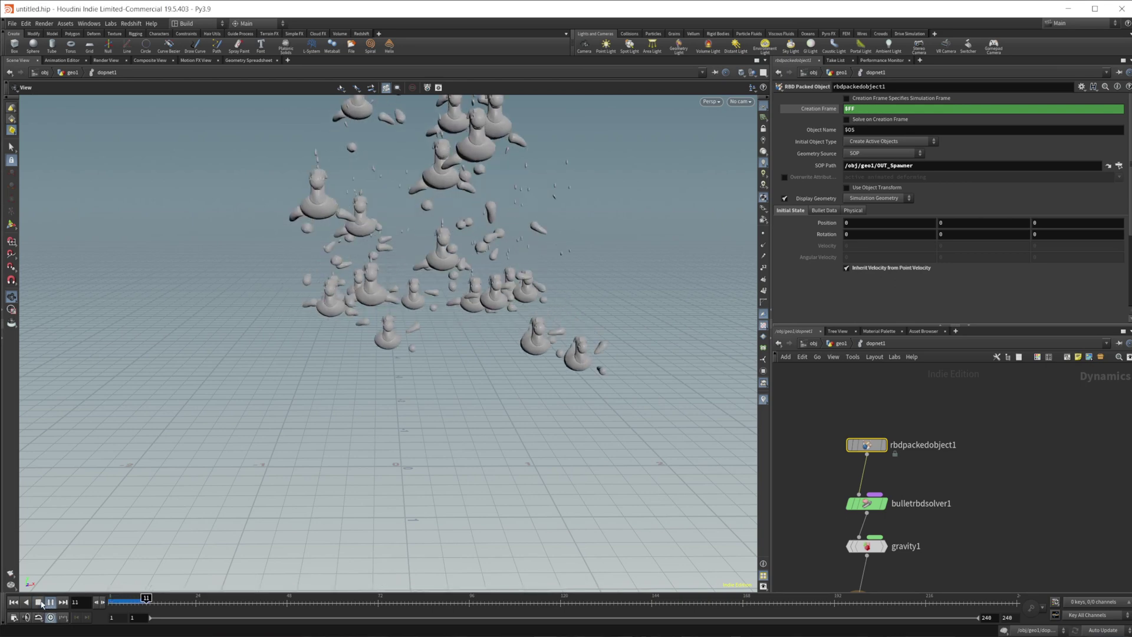
mouse_move(440, 329)
mouse_down()
mouse_move(454, 330)
mouse_move(437, 346)
mouse_up()
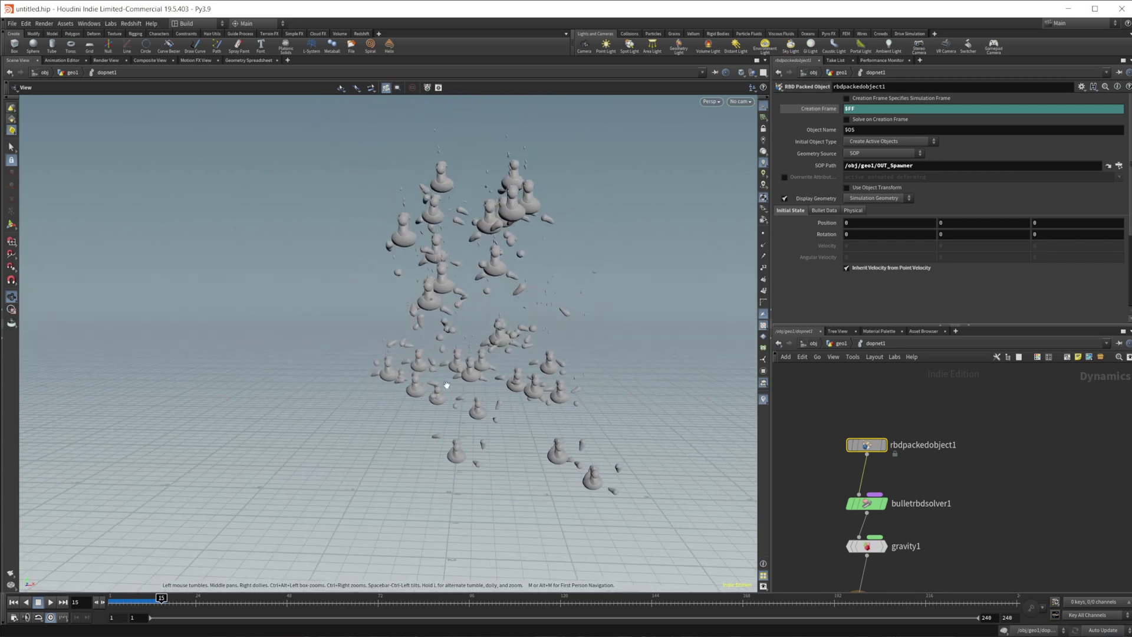
click(50, 602)
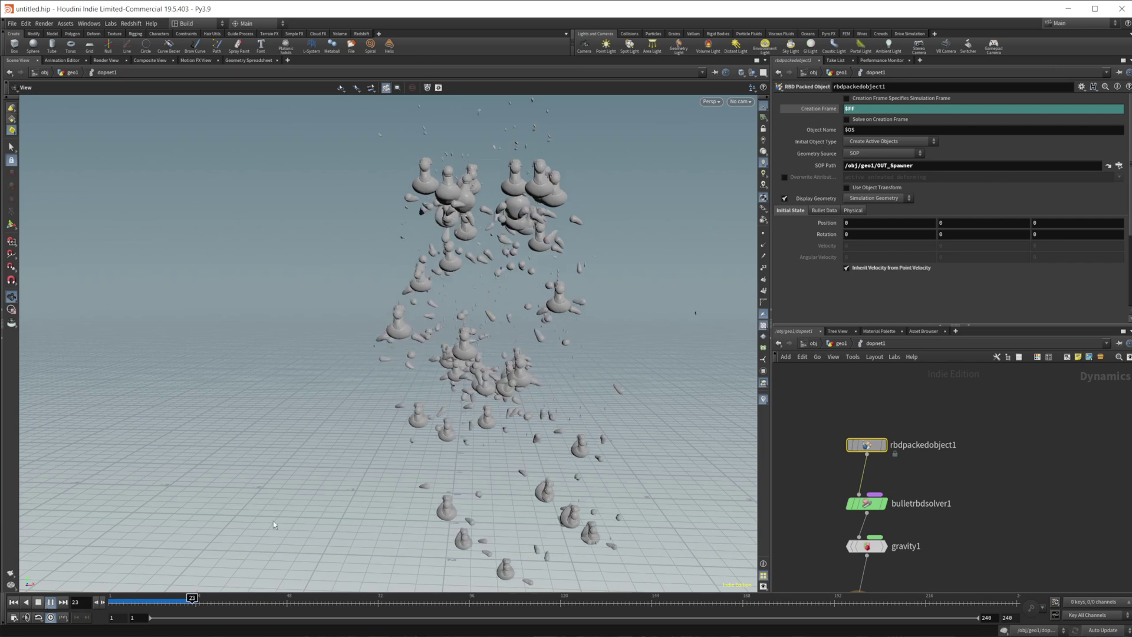
click(50, 601)
click(13, 602)
Step: Go back up to the geo1 network and add a Grid node beside the DOP network for the ground
middle_drag(944, 445, 920, 378)
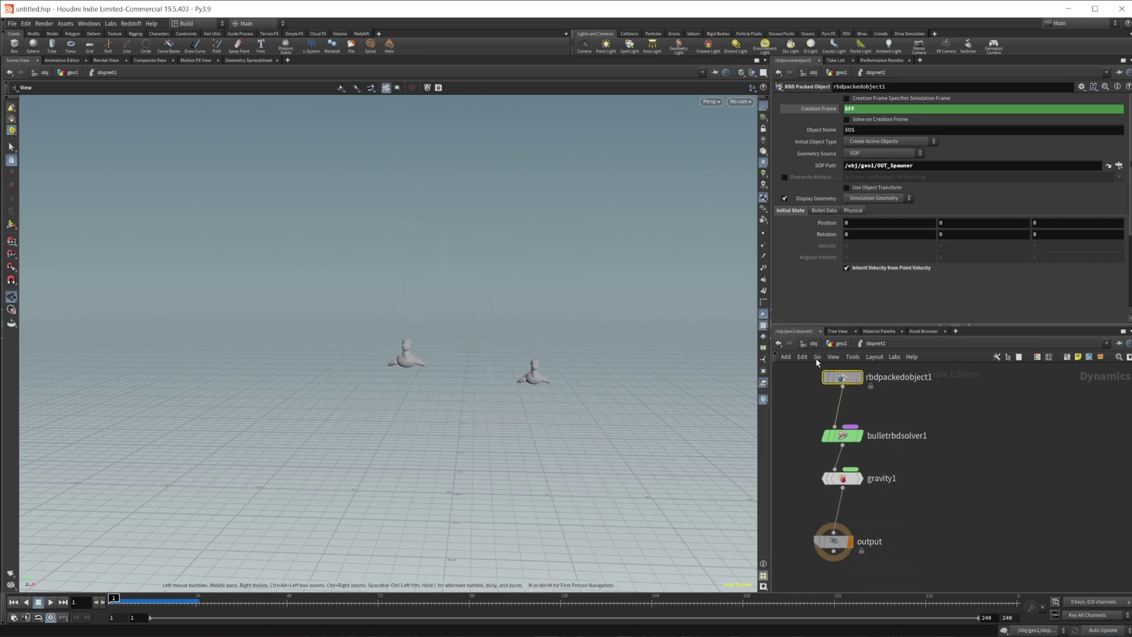
key(u)
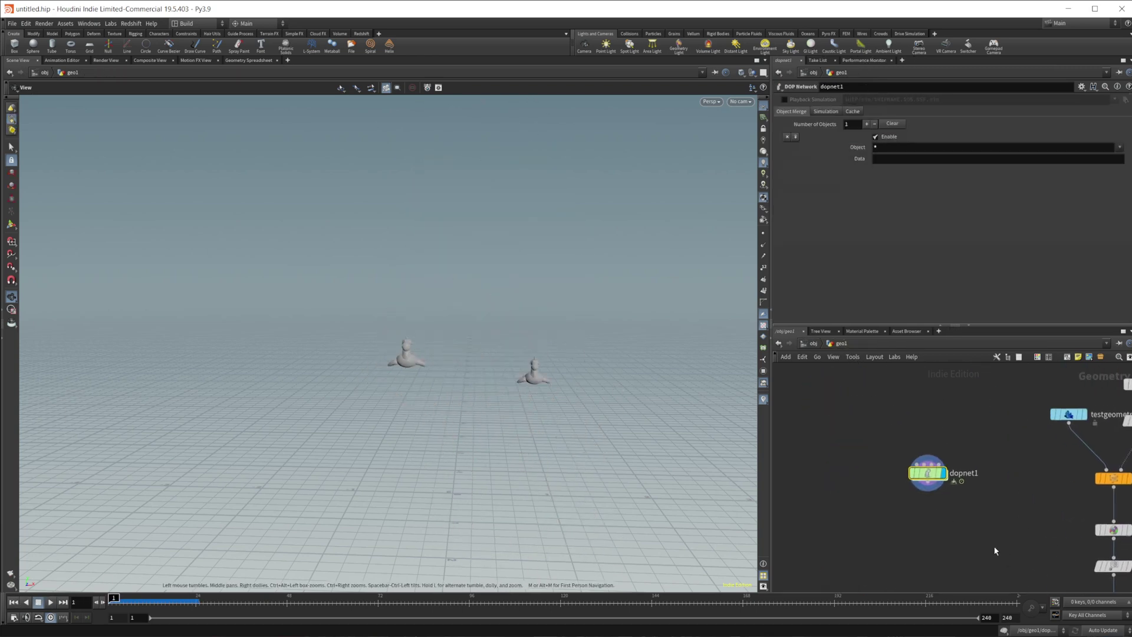
key(Tab)
text(null)
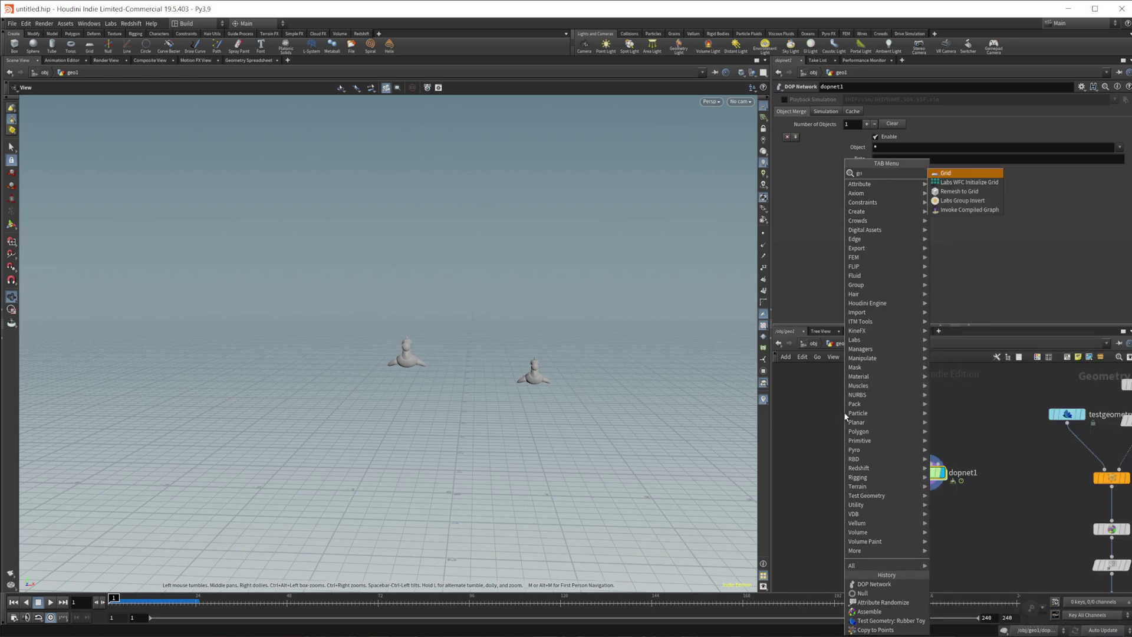
key(Return)
click(843, 411)
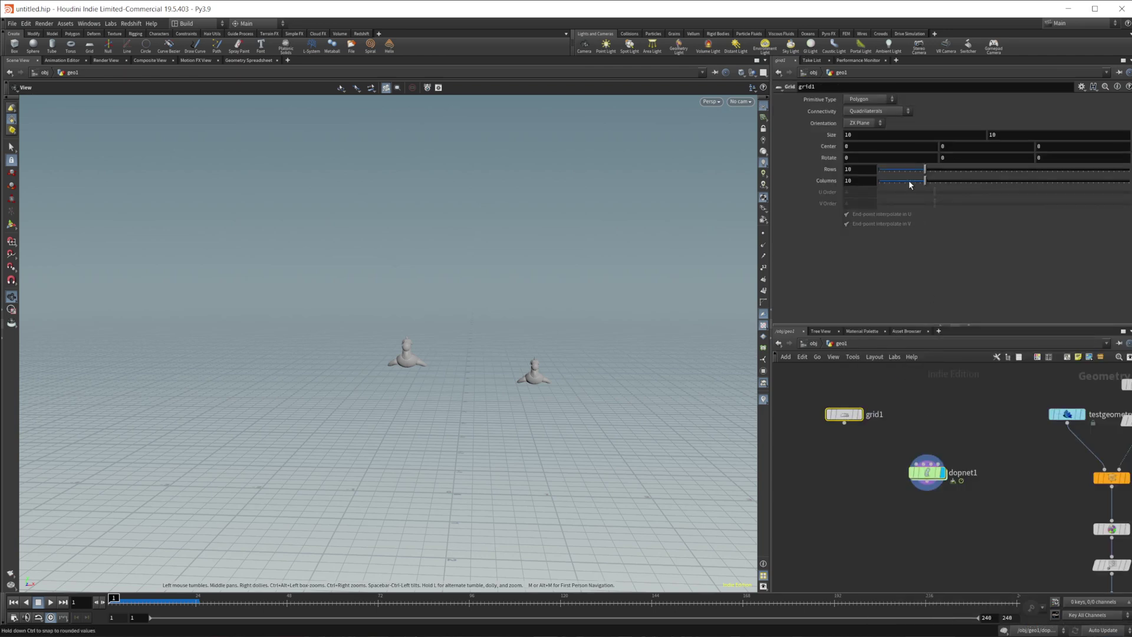
Step: Enlarge the ground grid by setting new values for both of its size dimensions
click(874, 135)
text(0)
key(Tab)
text(2100)
key(Return)
Step: Connect a Null node below the grid and name it OUT_Ground, shifting the DOP network node slightly aside
right_click(844, 423)
text(null)
key(Return)
double_click(869, 454)
text(OUT_Ground)
key(Return)
drag(922, 463, 932, 465)
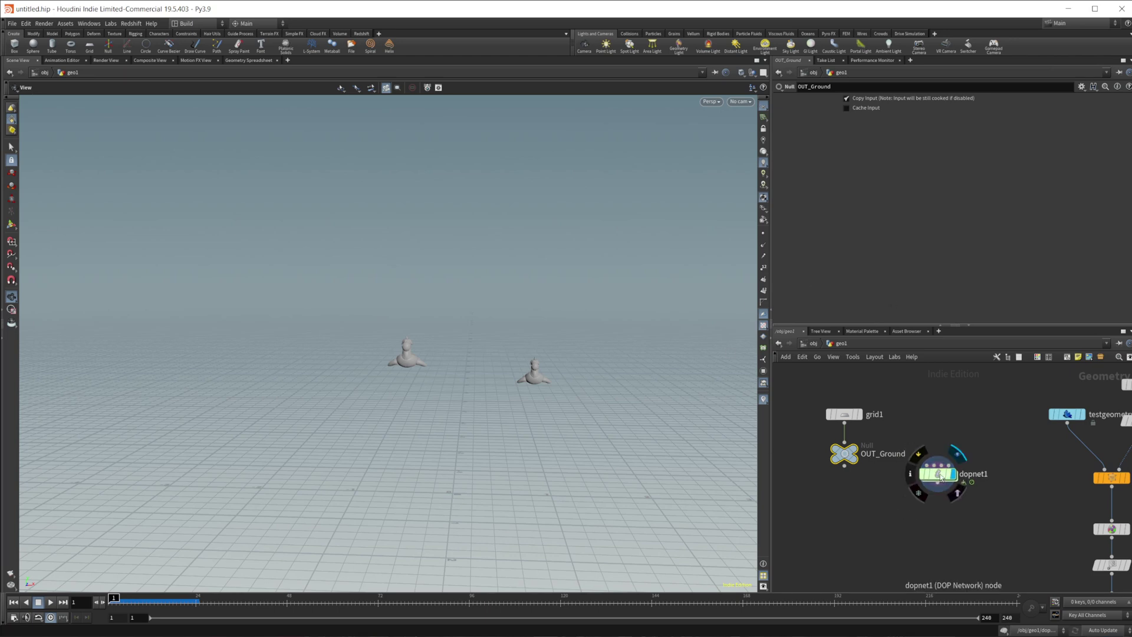
Step: Enter the DOP network, make room above the output node, and add a Static Object node beside the gravity node
double_click(939, 475)
middle_drag(931, 570, 946, 490)
drag(910, 442, 920, 505)
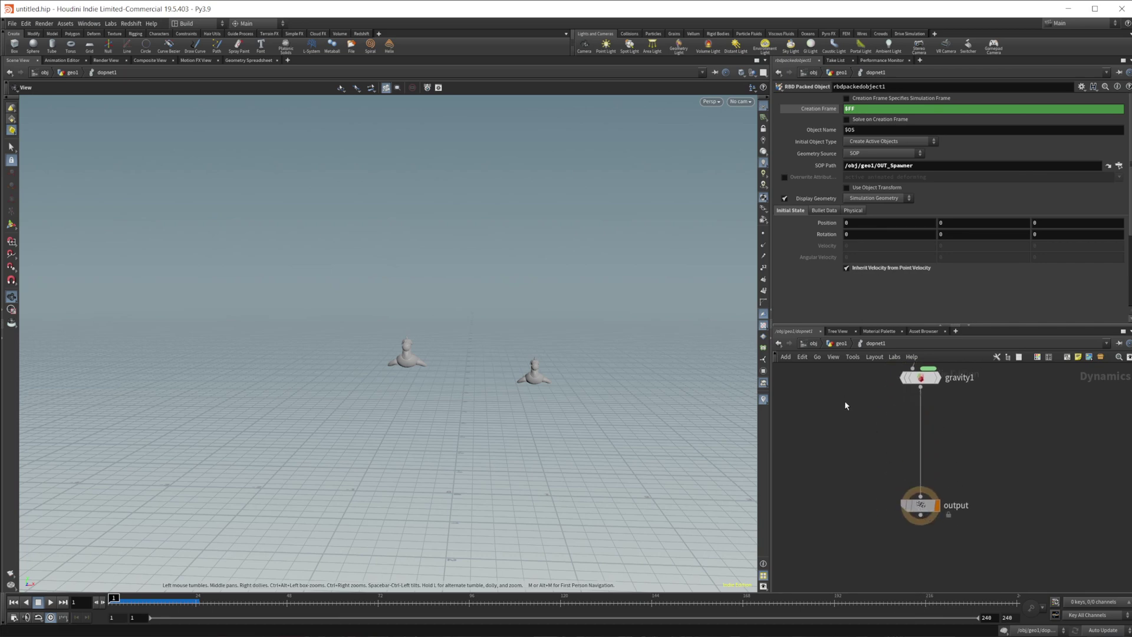
key(Tab)
text(stat)
key(Return)
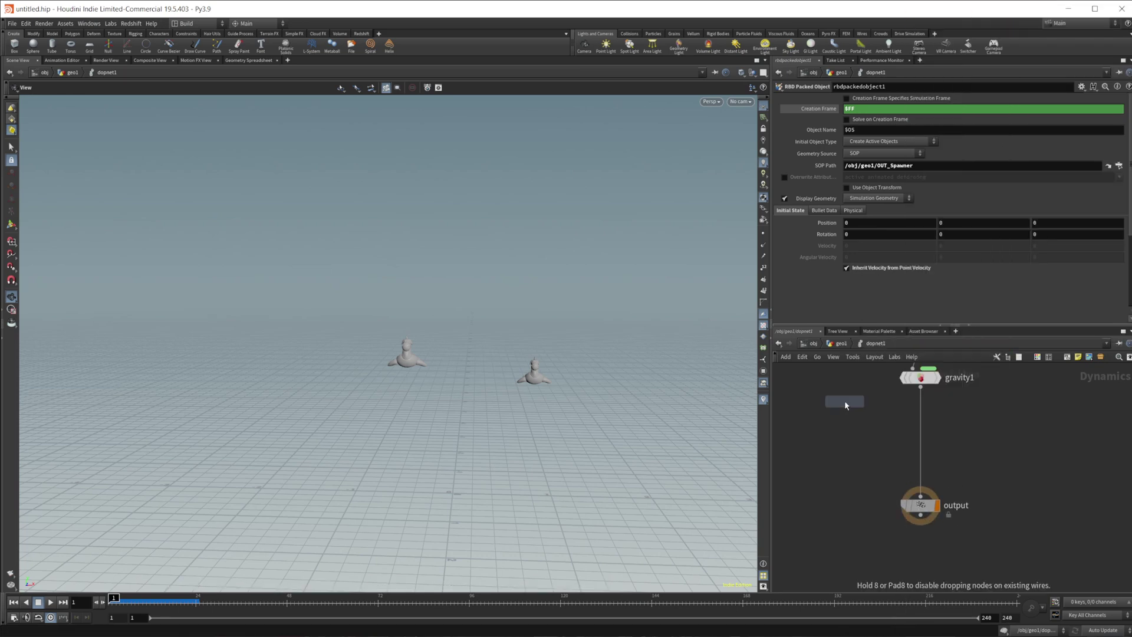
click(844, 401)
Step: Add a Merge node between gravity and output, wire the Static Object into it, and order the static object before gravity
key(Tab)
text(me)
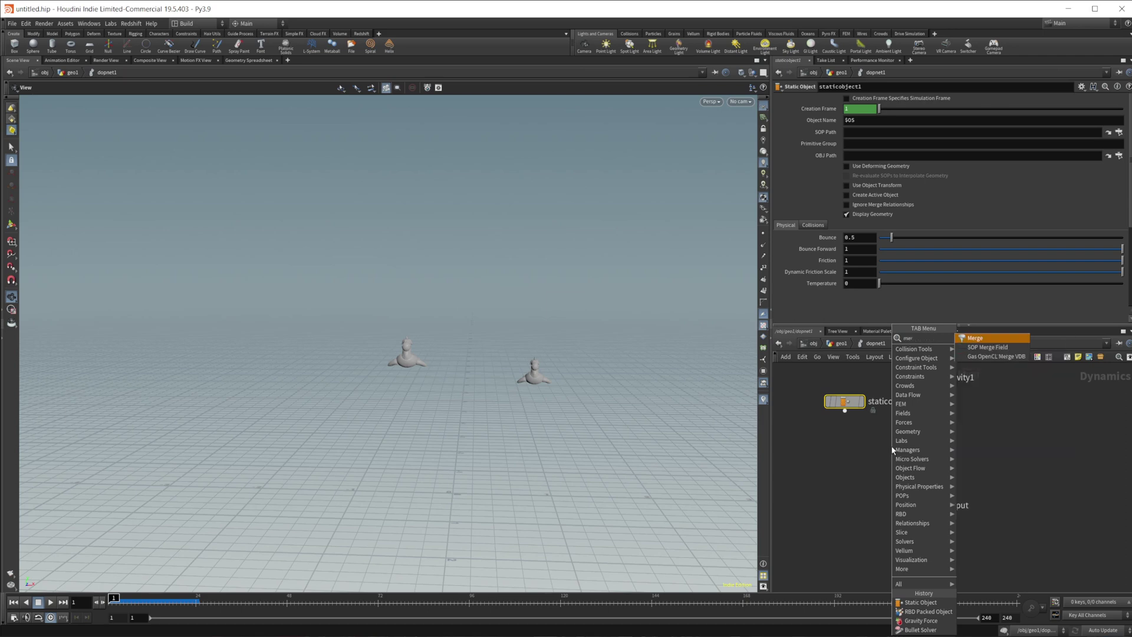
key(Return)
click(891, 450)
drag(845, 411, 920, 455)
middle_drag(996, 399, 993, 419)
drag(849, 434, 910, 456)
middle_drag(976, 429, 956, 501)
drag(841, 142, 847, 152)
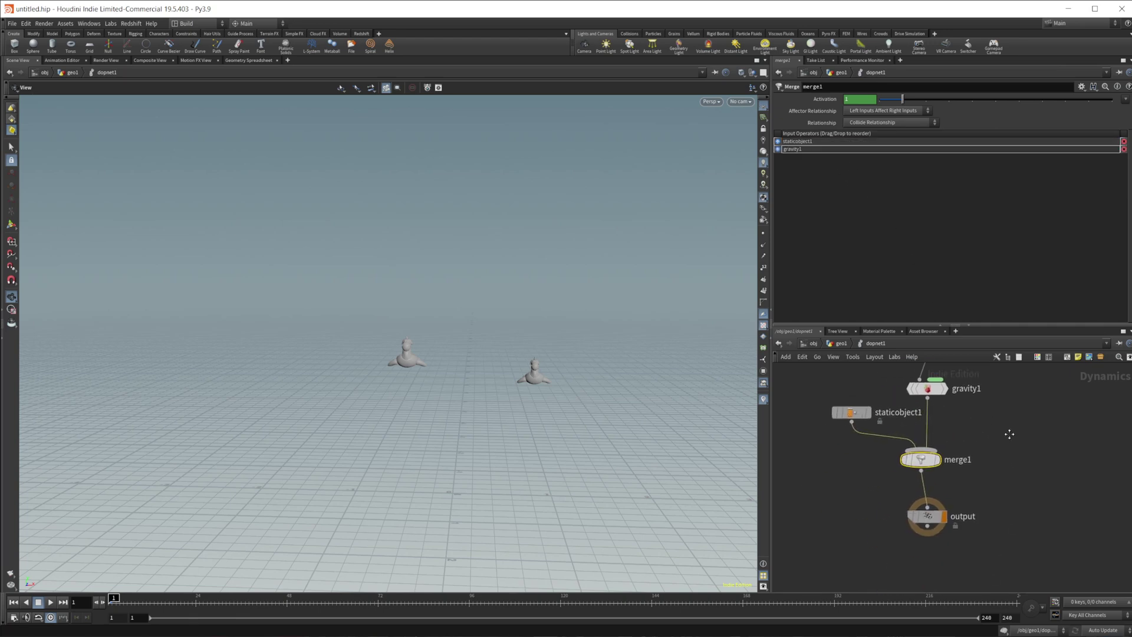
Step: Set the Static Object's SOP path to /obj/geo1/OUT_Ground, keeping its geometry displayed
click(859, 428)
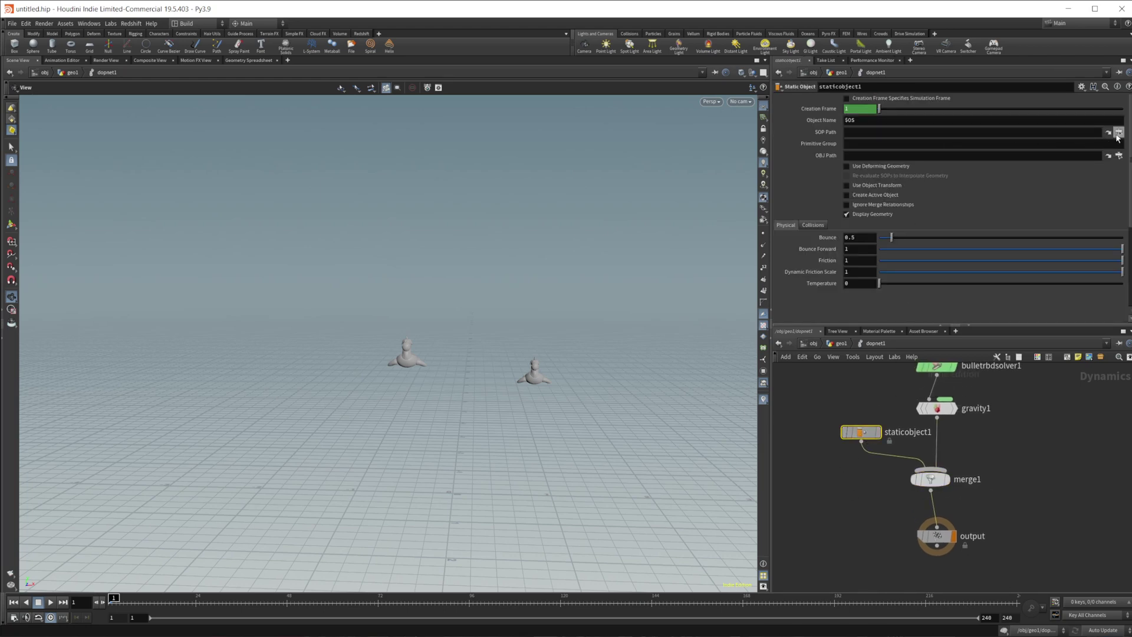
click(1117, 133)
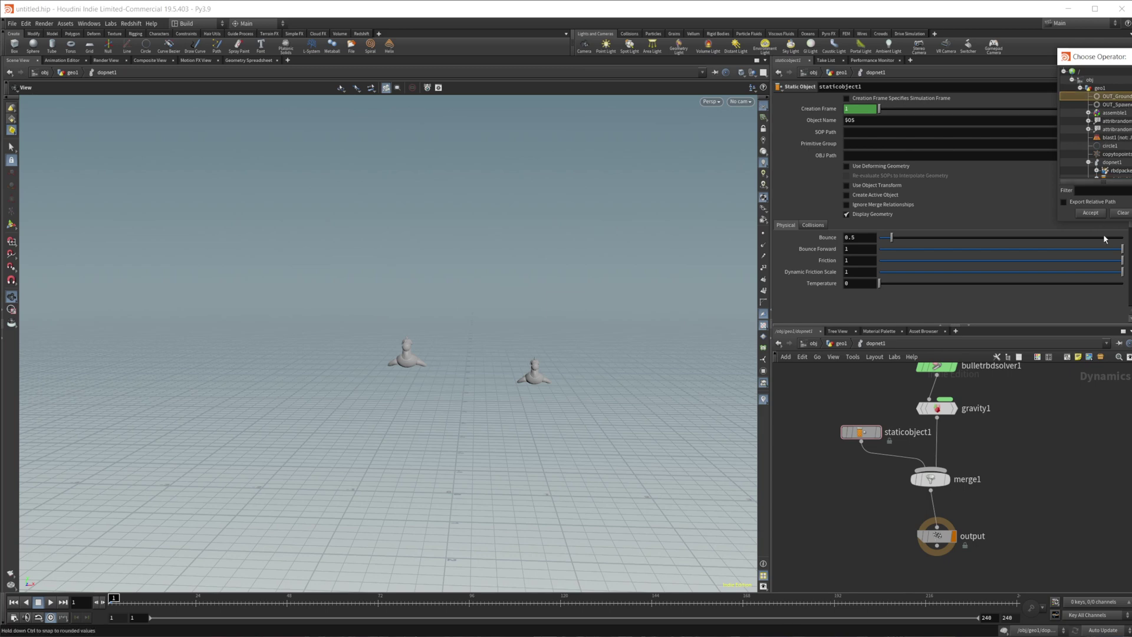
click(1090, 213)
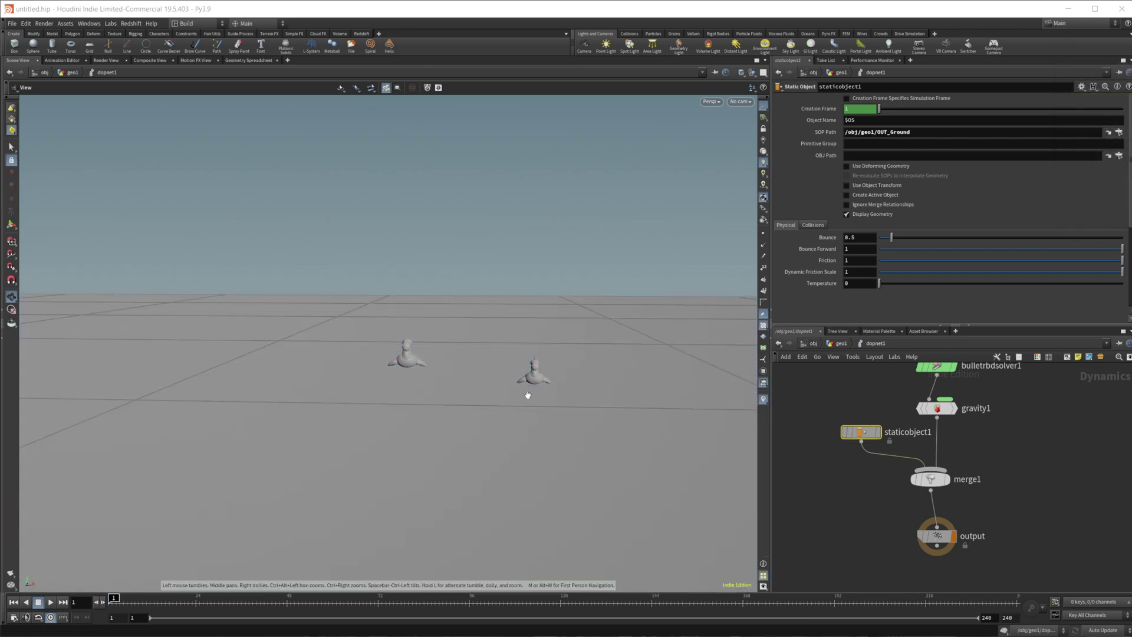
click(870, 217)
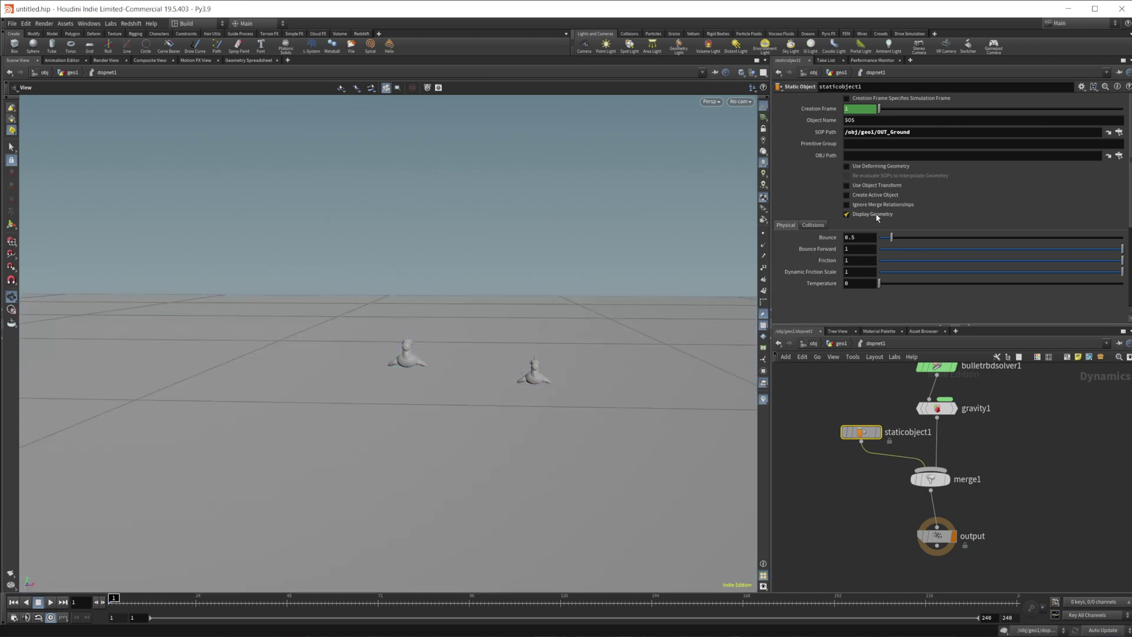
Step: Play the simulation to check how the toys collide with the ground, and select the RBD Packed Object node
mouse_move(475, 405)
mouse_down()
mouse_move(462, 369)
mouse_move(460, 392)
mouse_up()
middle_drag(473, 425, 436, 401)
drag(436, 401, 422, 422)
click(51, 602)
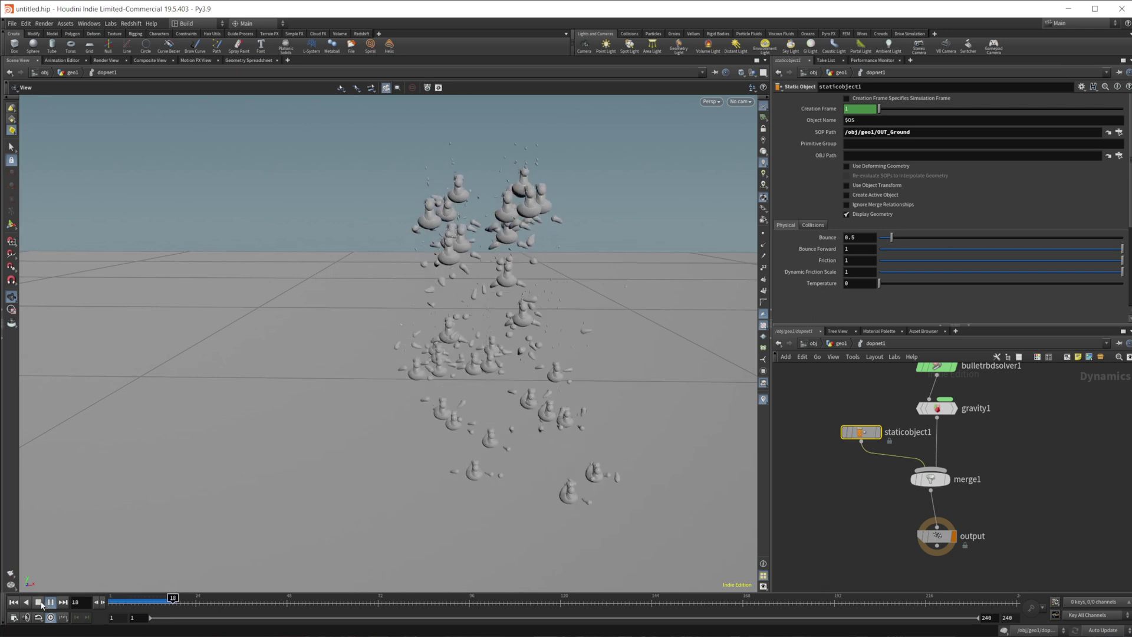
click(39, 602)
middle_drag(555, 273, 518, 249)
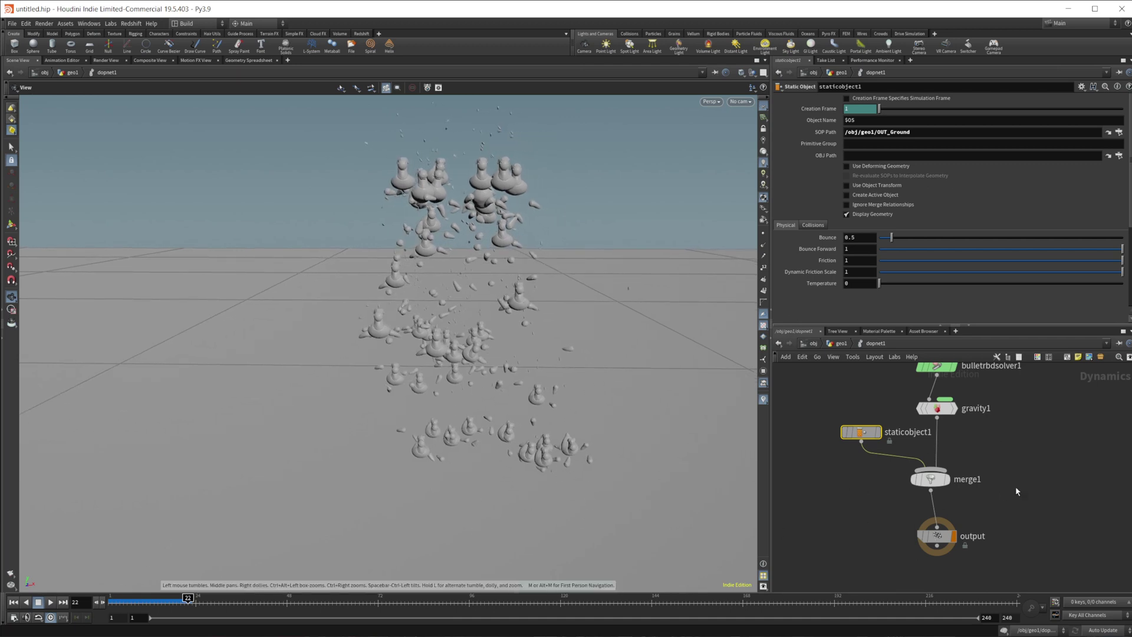
middle_drag(964, 406, 924, 508)
click(897, 409)
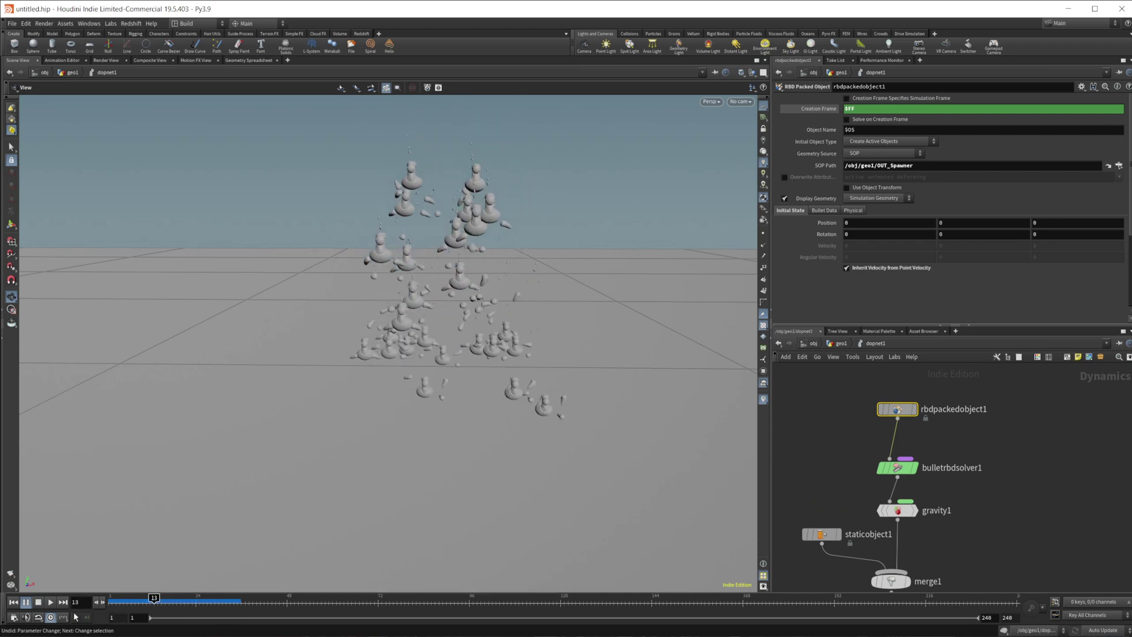
click(38, 602)
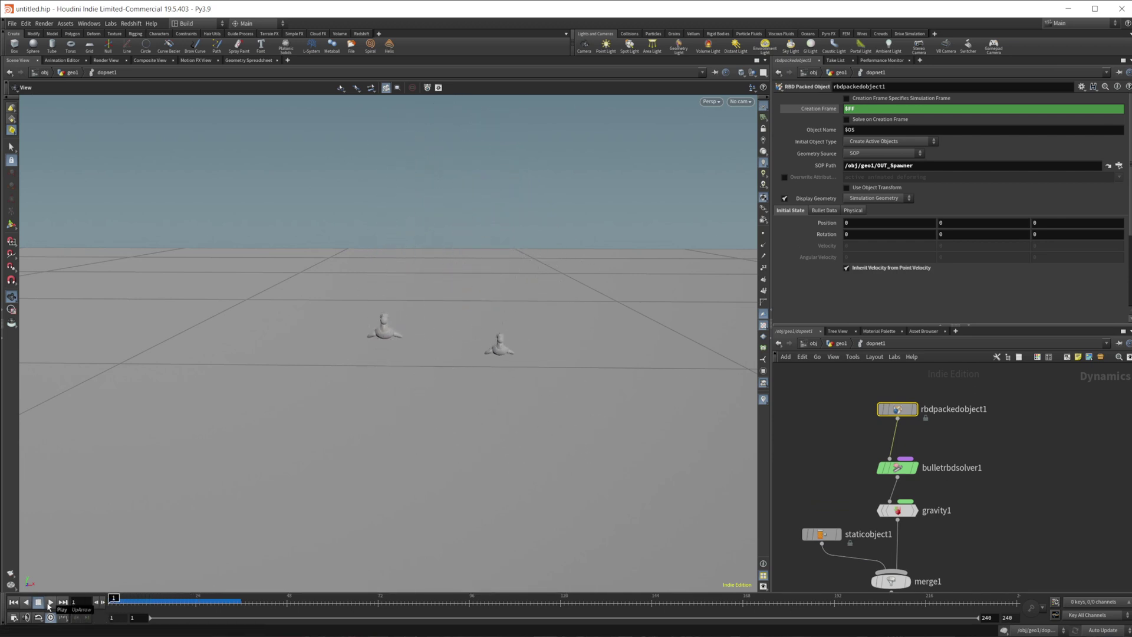
Step: Review the static object and gravity node settings in the DOP network and return to the geo1 network
middle_drag(1088, 520, 1089, 471)
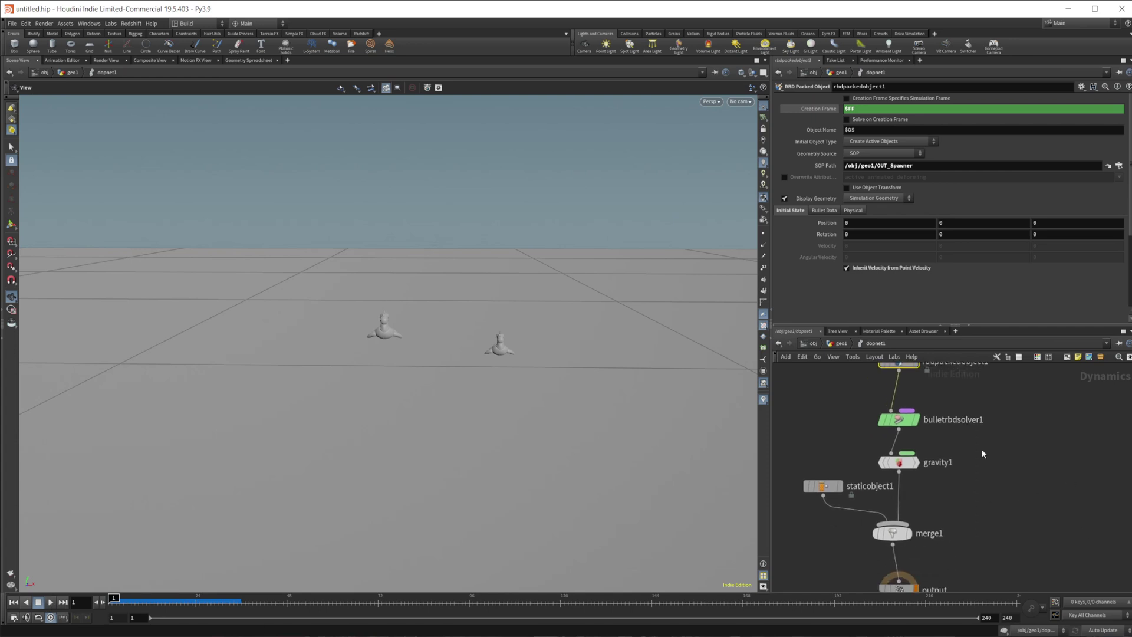
middle_drag(982, 453, 995, 465)
middle_drag(959, 519, 980, 470)
drag(798, 426, 872, 475)
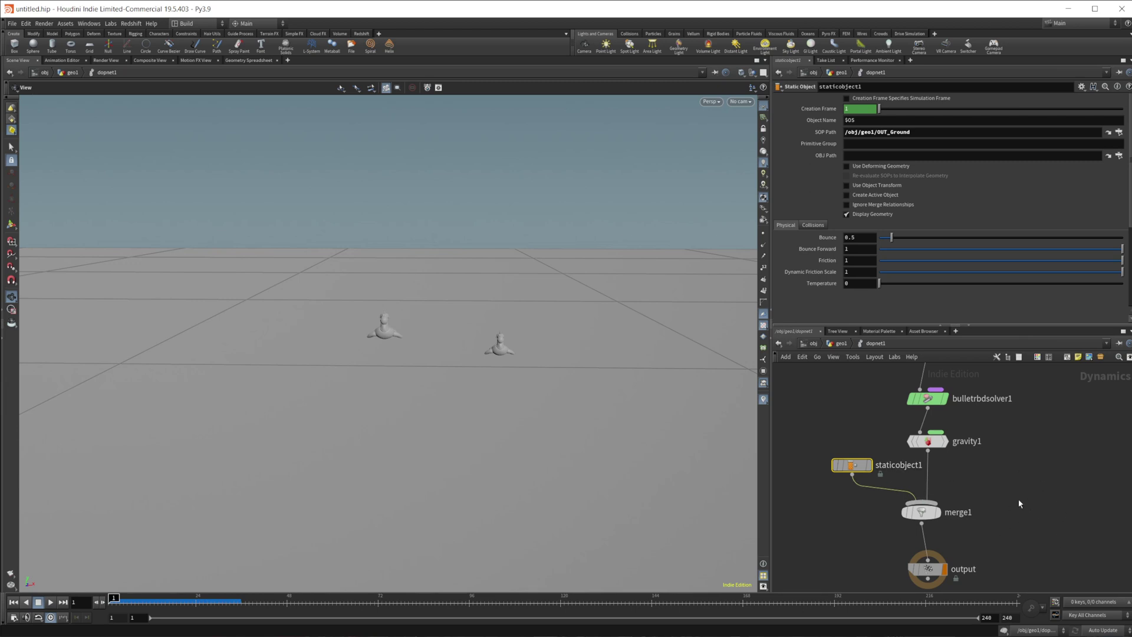
middle_drag(967, 484, 999, 536)
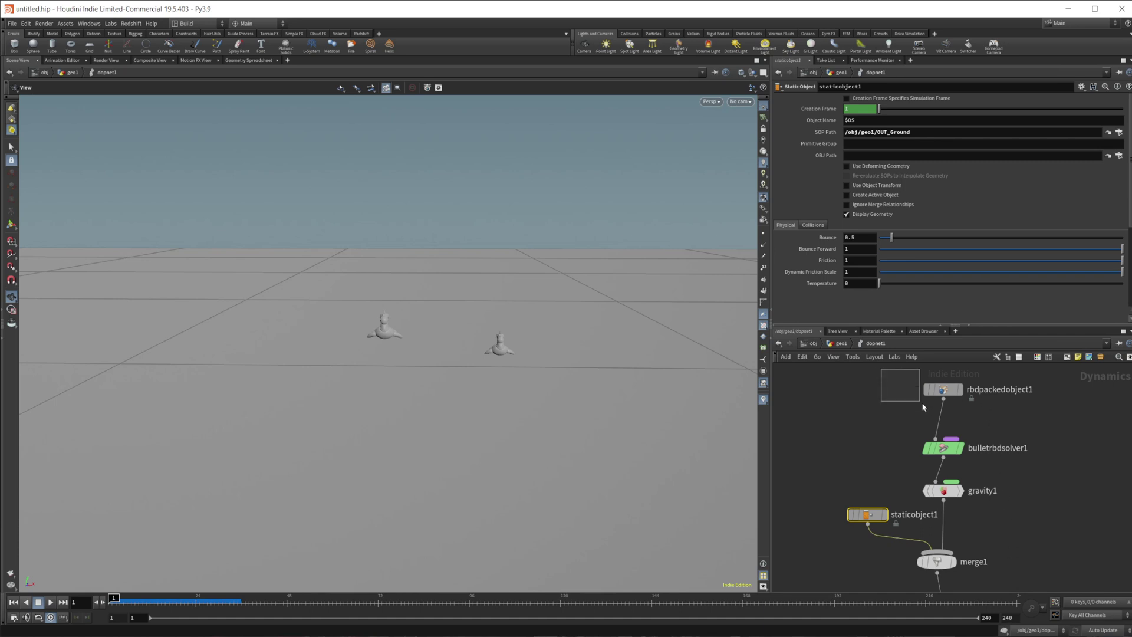
click(948, 491)
middle_drag(1043, 545, 968, 501)
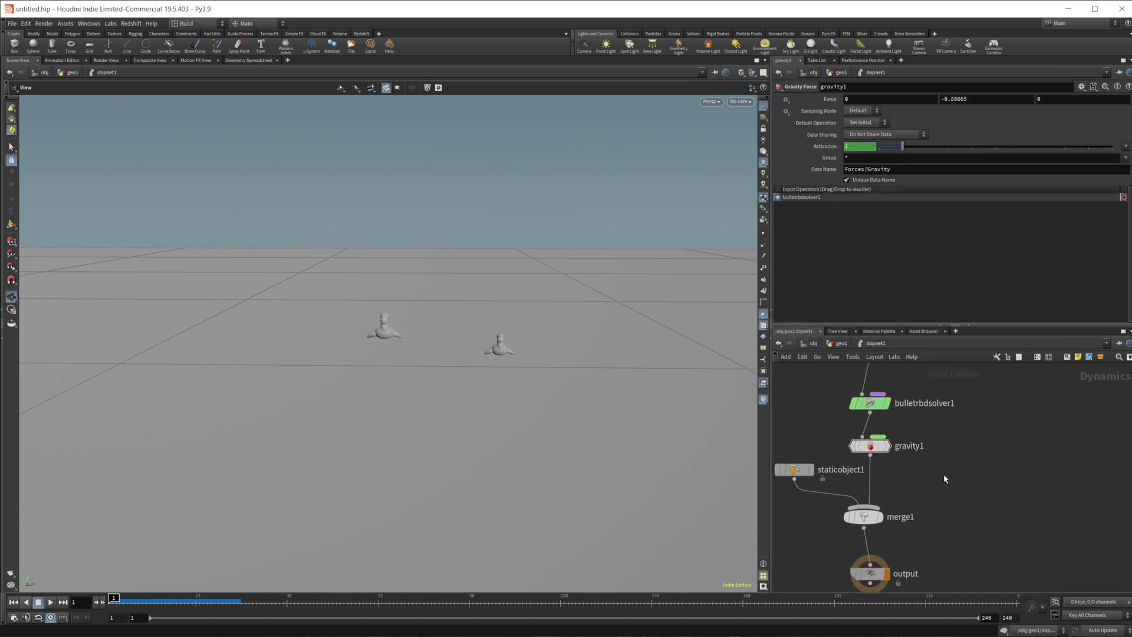
click(842, 343)
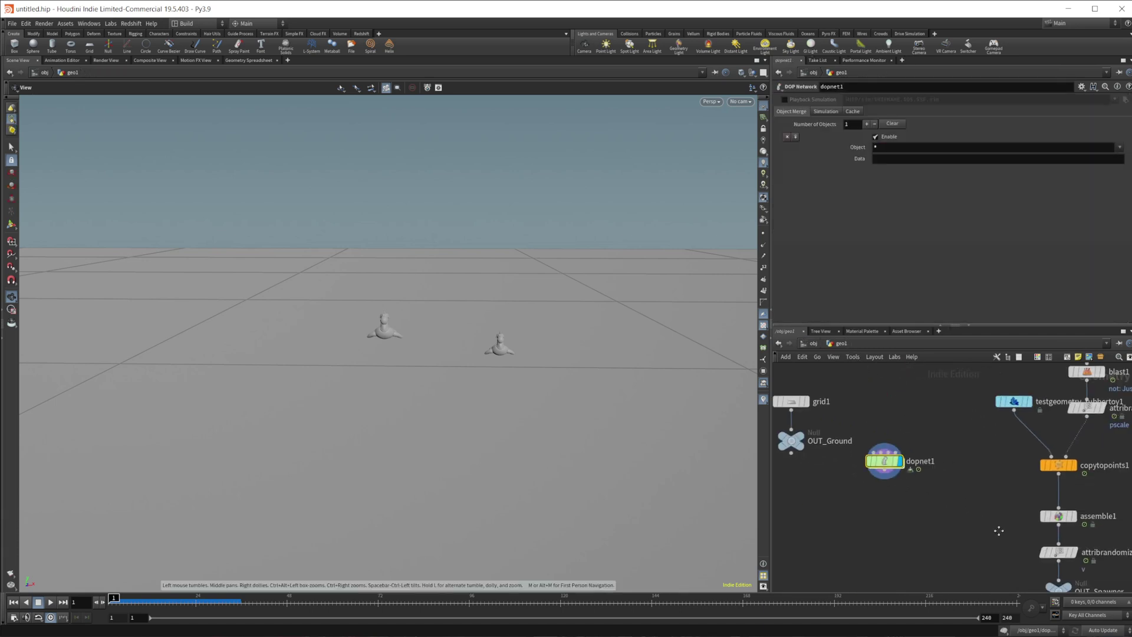
Step: Add a Sphere node beside the rubber toy and wire it into copytopoints1's first input in place of the toy
middle_drag(1047, 433, 1036, 503)
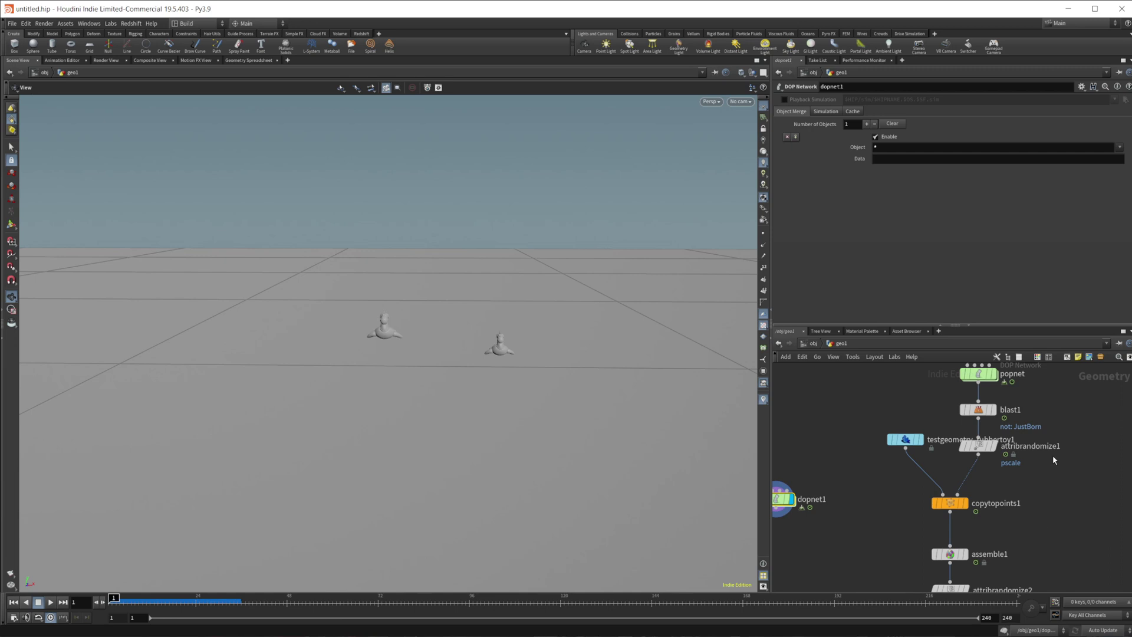
middle_drag(1064, 403, 1058, 450)
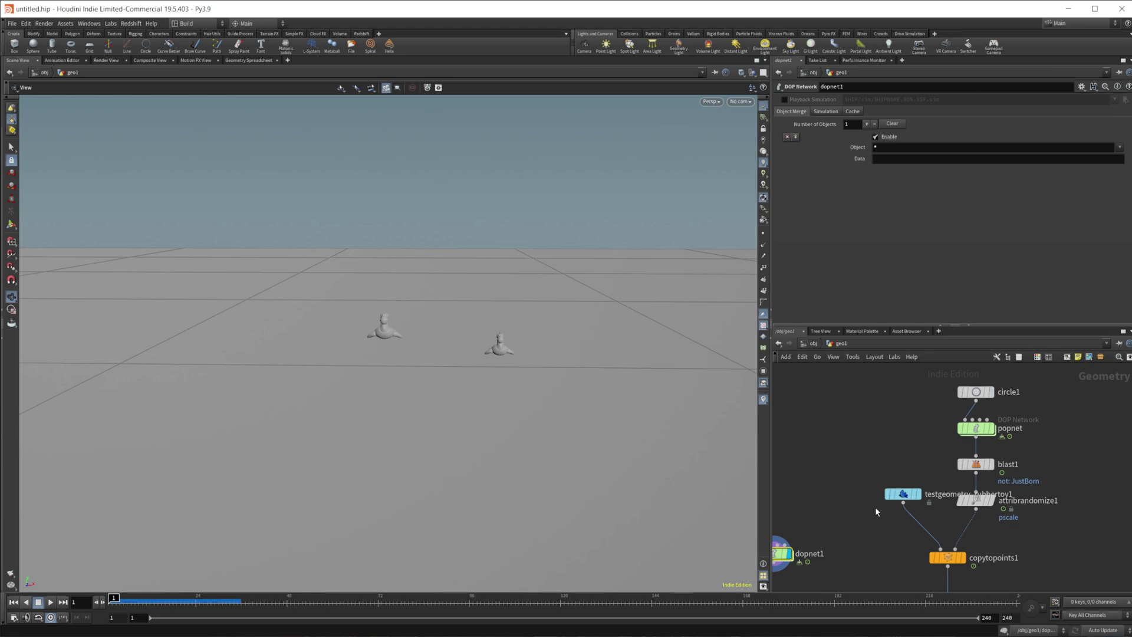
key(Tab)
text(dp)
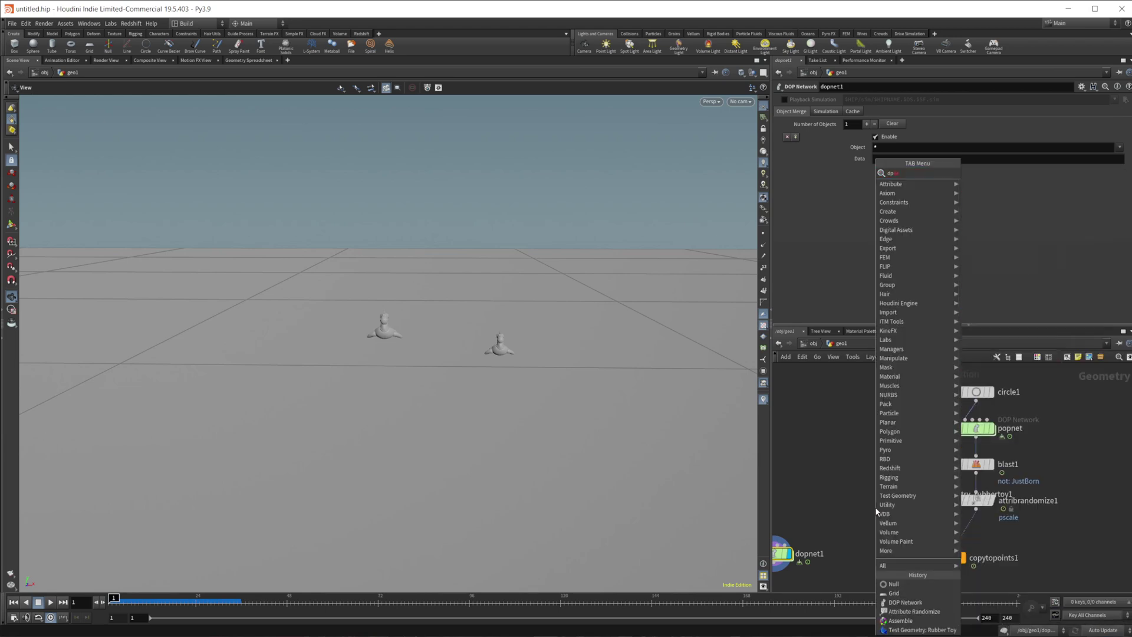
key(BackSpace)
key(BackSpace)
text(sp)
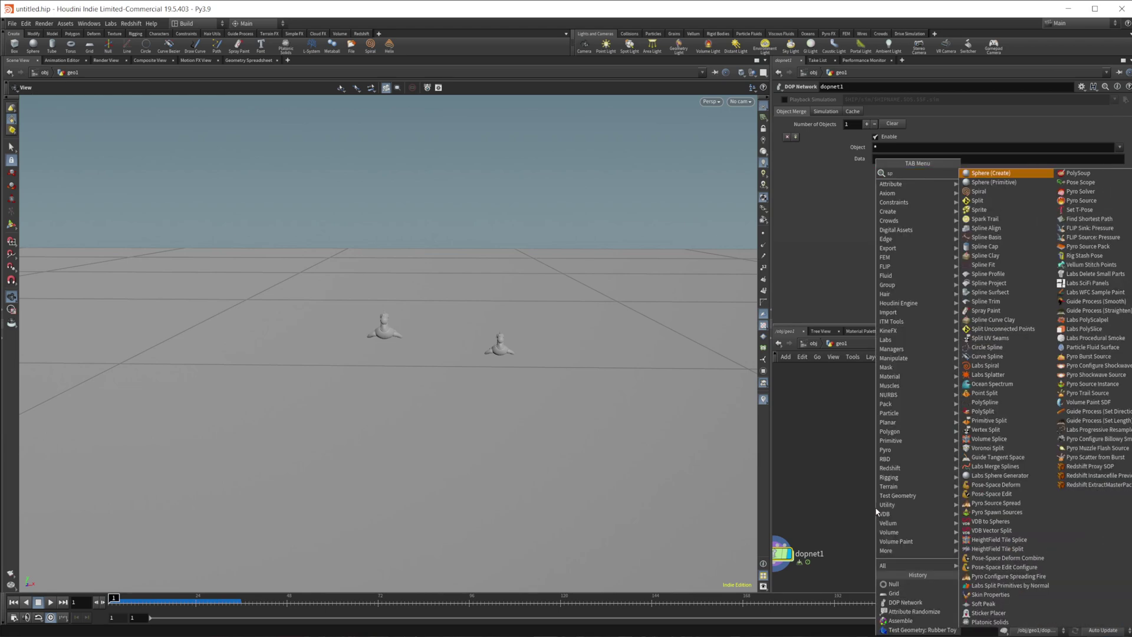
key(Return)
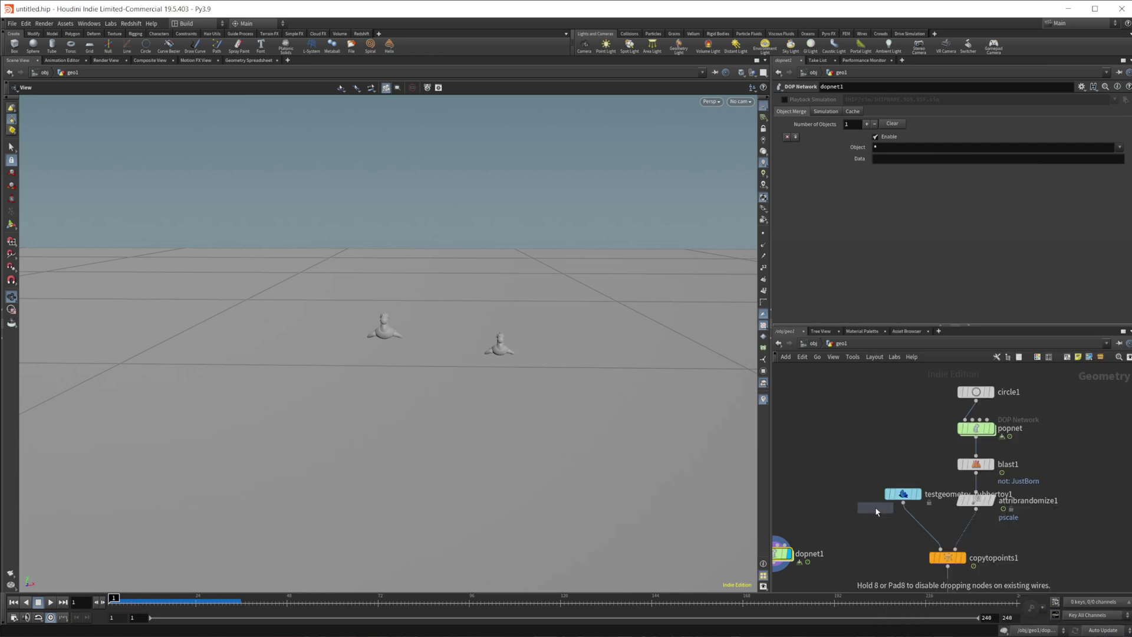
click(874, 507)
drag(875, 517, 931, 545)
click(938, 548)
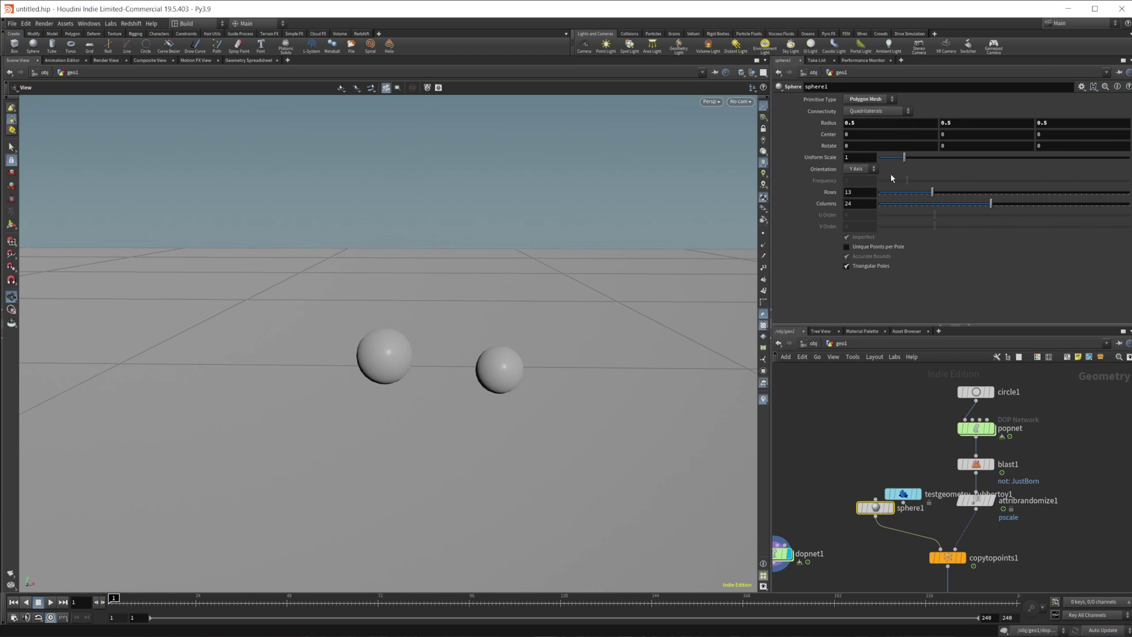
Step: Set the sphere's uniform scale to 0.28 and play the simulation to check how the spheres fall and collide
drag(904, 157, 887, 162)
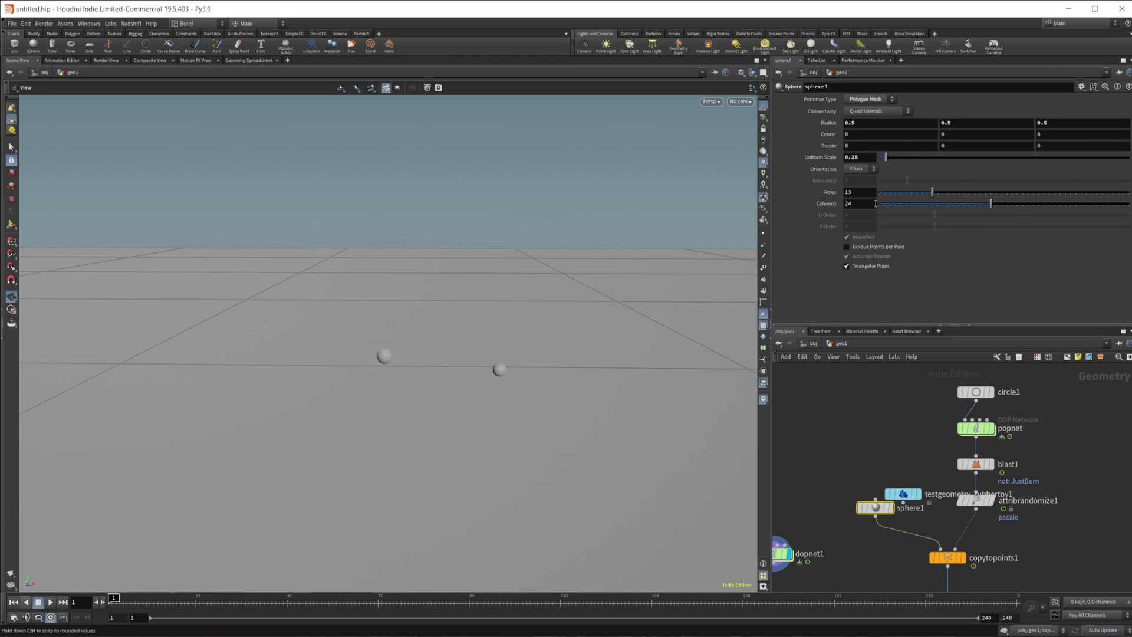
middle_drag(776, 595, 819, 524)
mouse_move(817, 478)
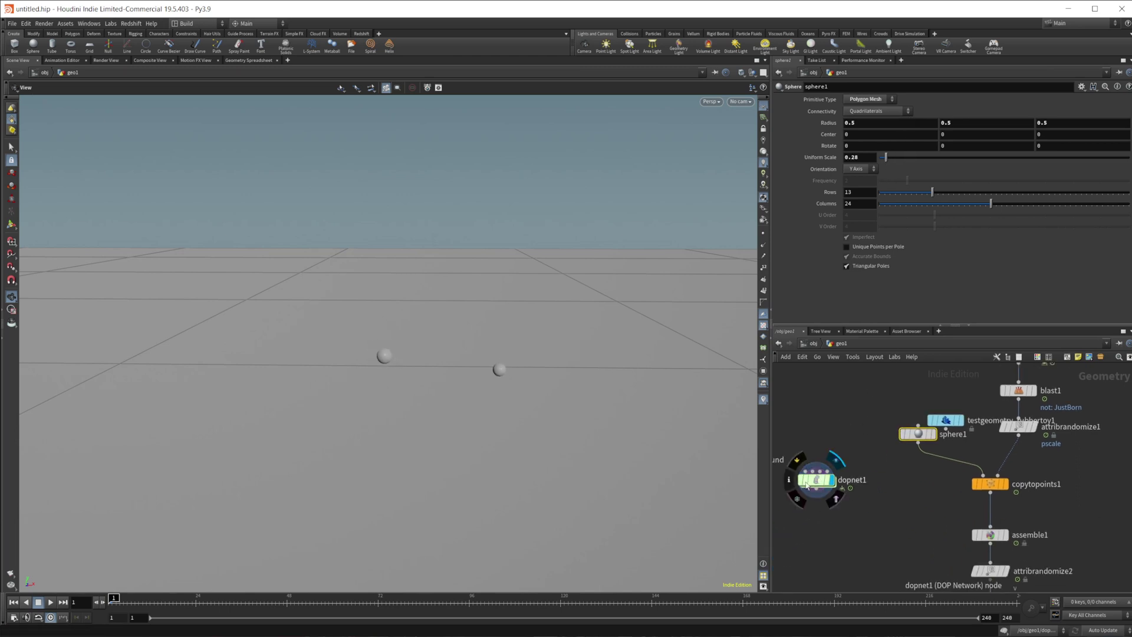
click(50, 601)
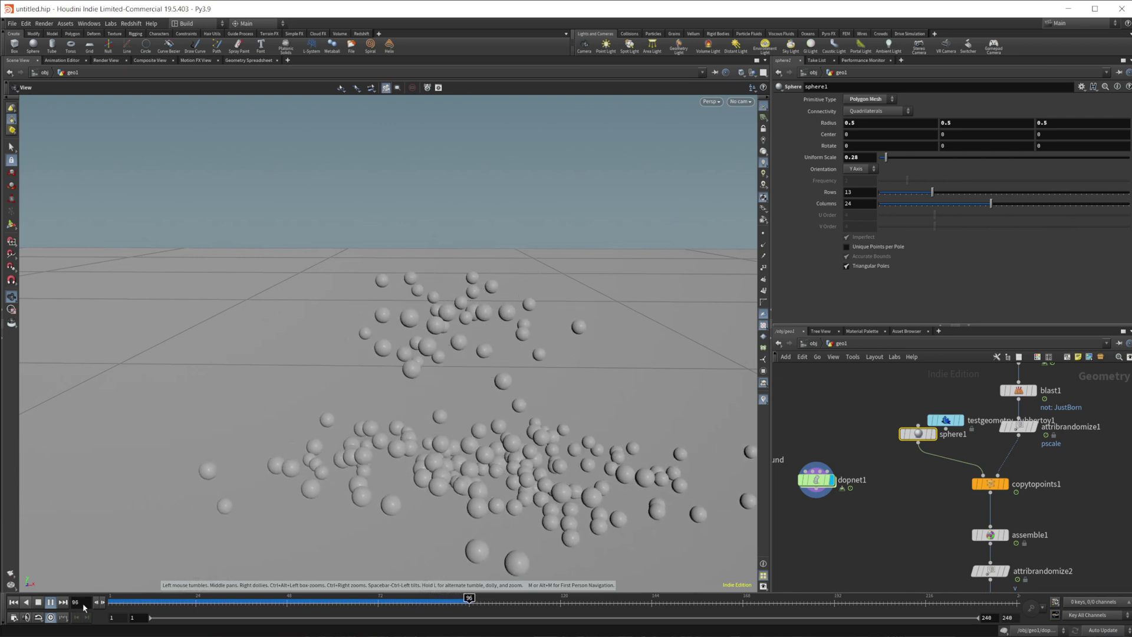
click(38, 602)
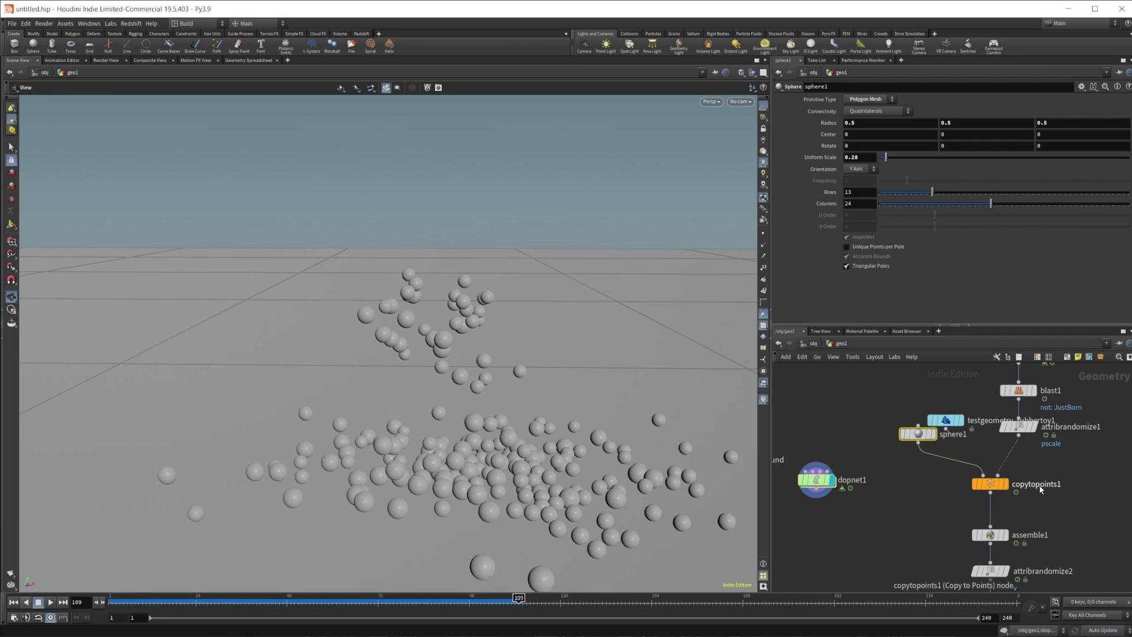
middle_drag(1052, 476, 995, 583)
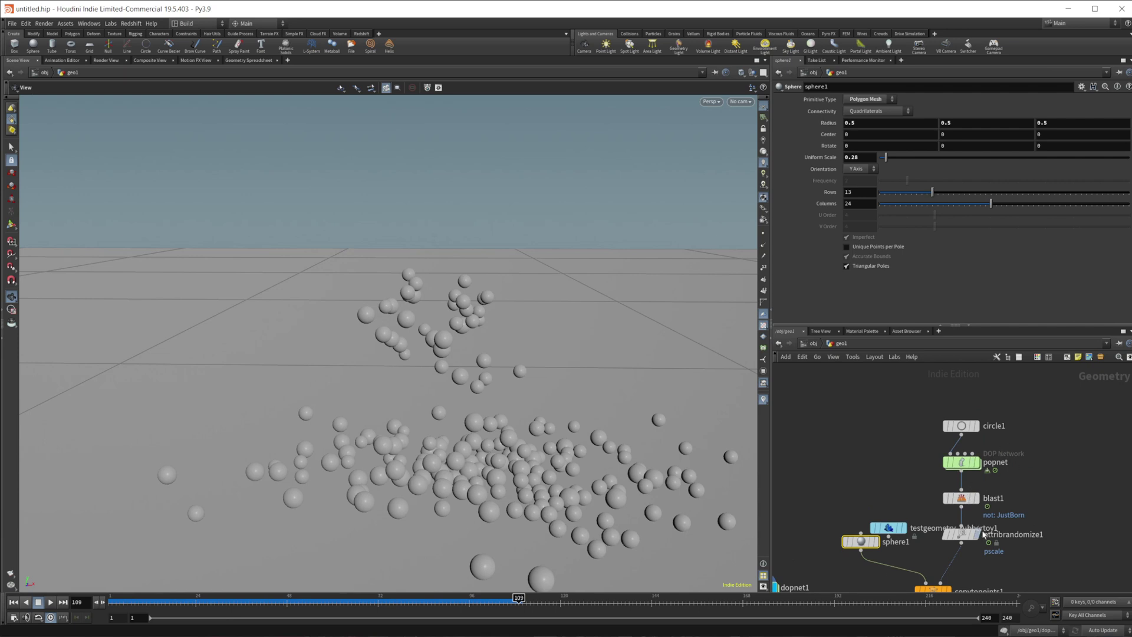
mouse_move(983, 534)
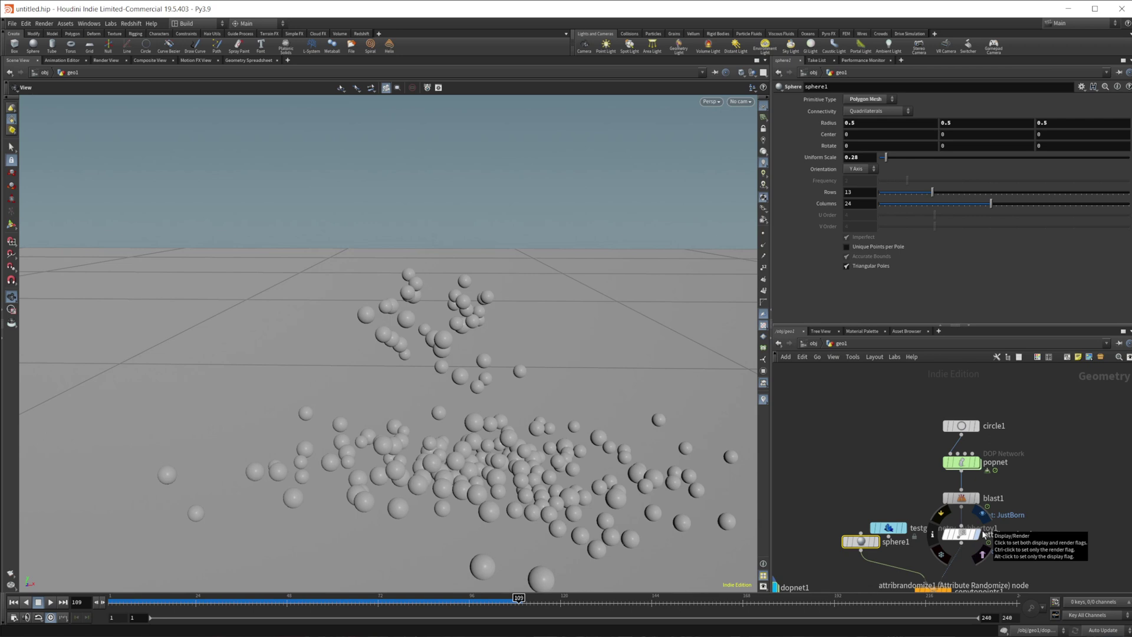
middle_drag(1066, 540, 1056, 515)
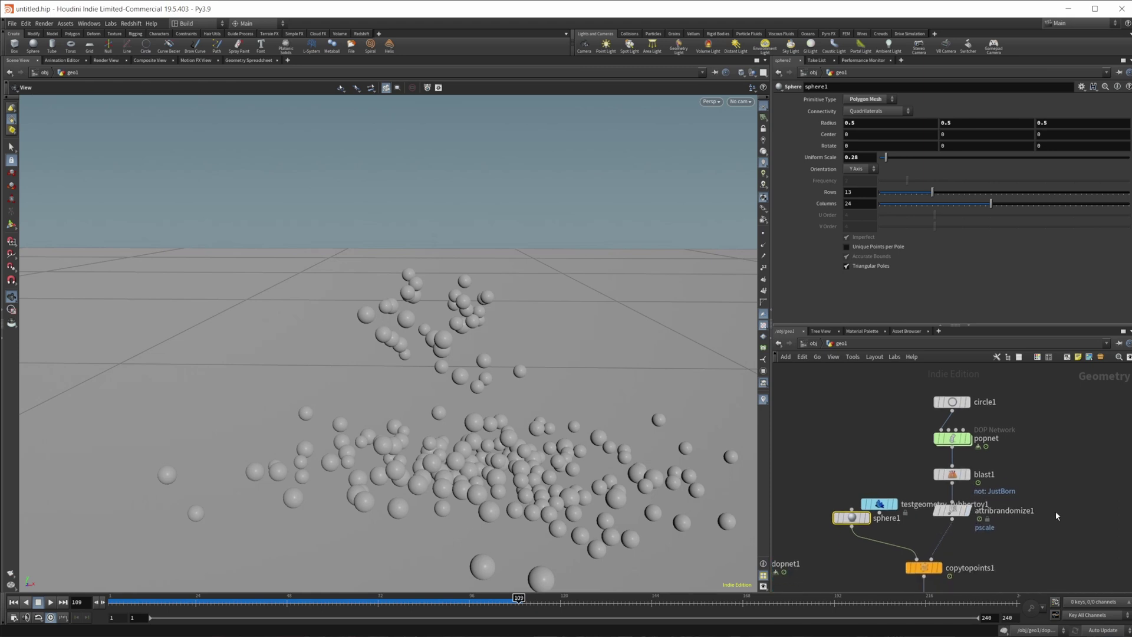